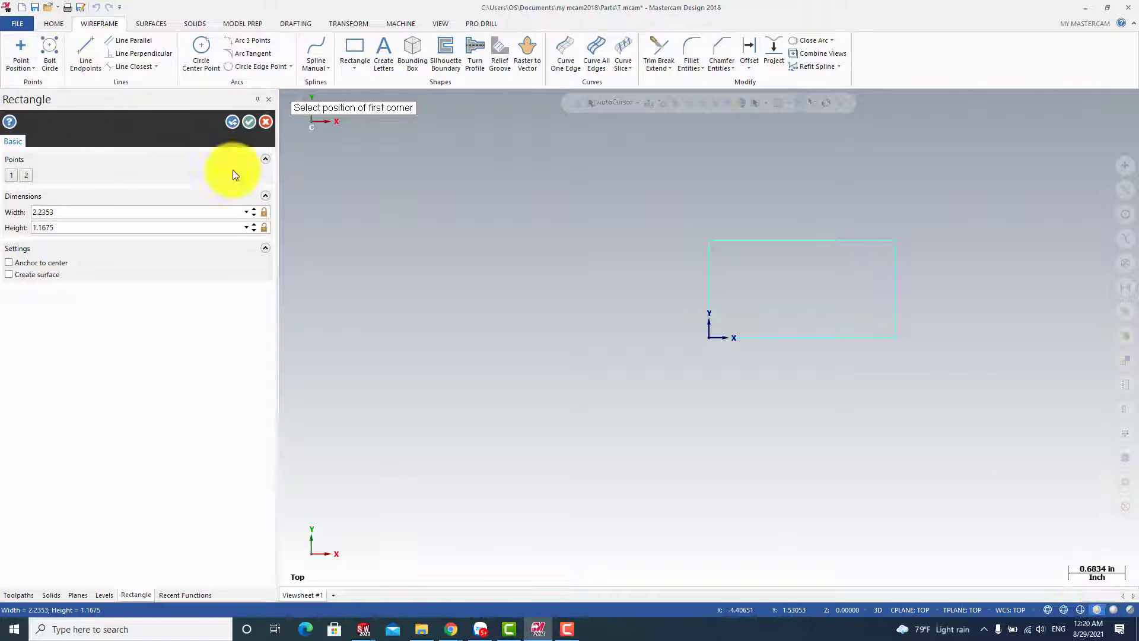
Cancel the rectangle in progress and delete any geometry left around the origin
{"action": "left_click", "coordinate": [269, 122]}
{"action": "left_click_drag", "start_coordinate": [1008, 422], "coordinate": [511, 208]}
{"action": "key", "text": "Delete"}
Switch the system configuration to the Metric configuration file and discard the changes to the T.mcam part
{"action": "left_click", "coordinate": [16, 21]}
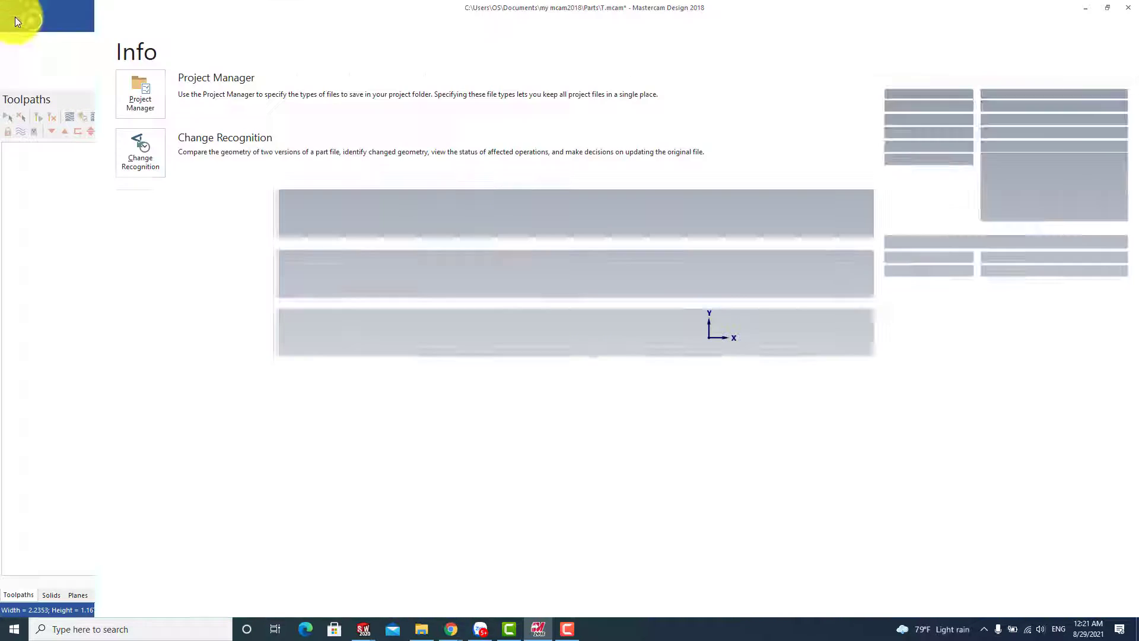
{"action": "left_click", "coordinate": [47, 332]}
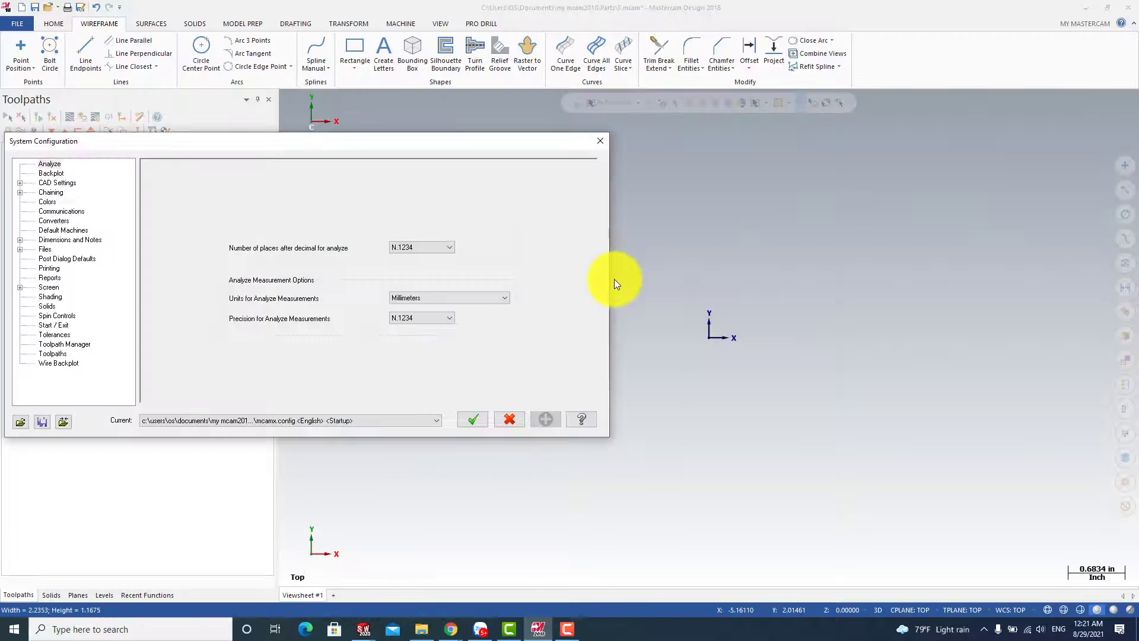
{"action": "left_click", "coordinate": [397, 422]}
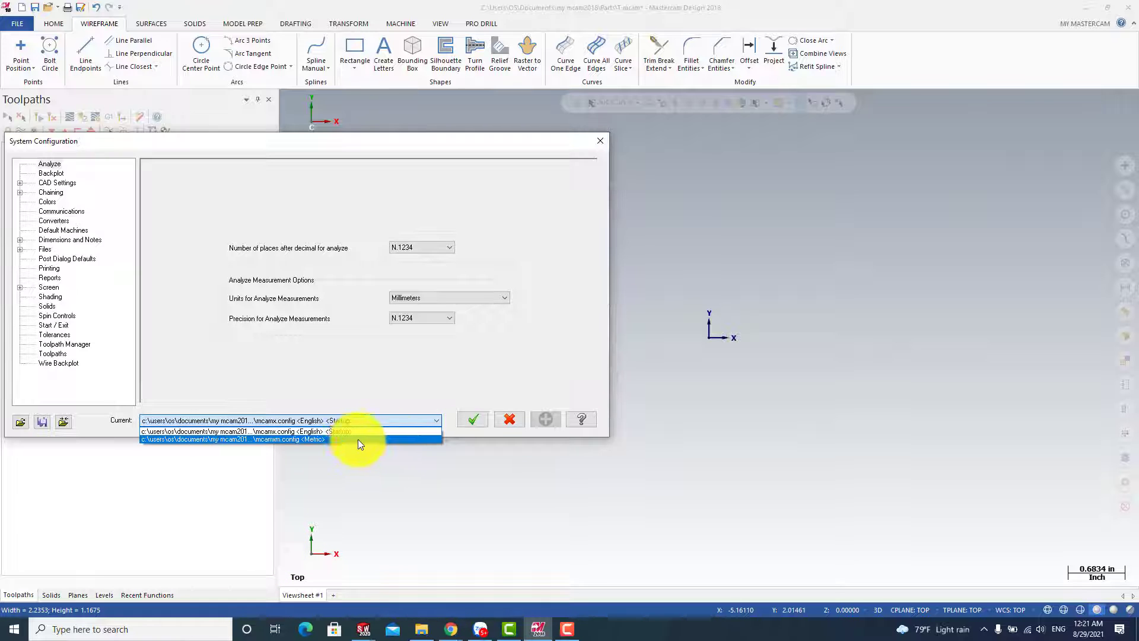
{"action": "left_click", "coordinate": [358, 439]}
{"action": "left_click", "coordinate": [477, 423]}
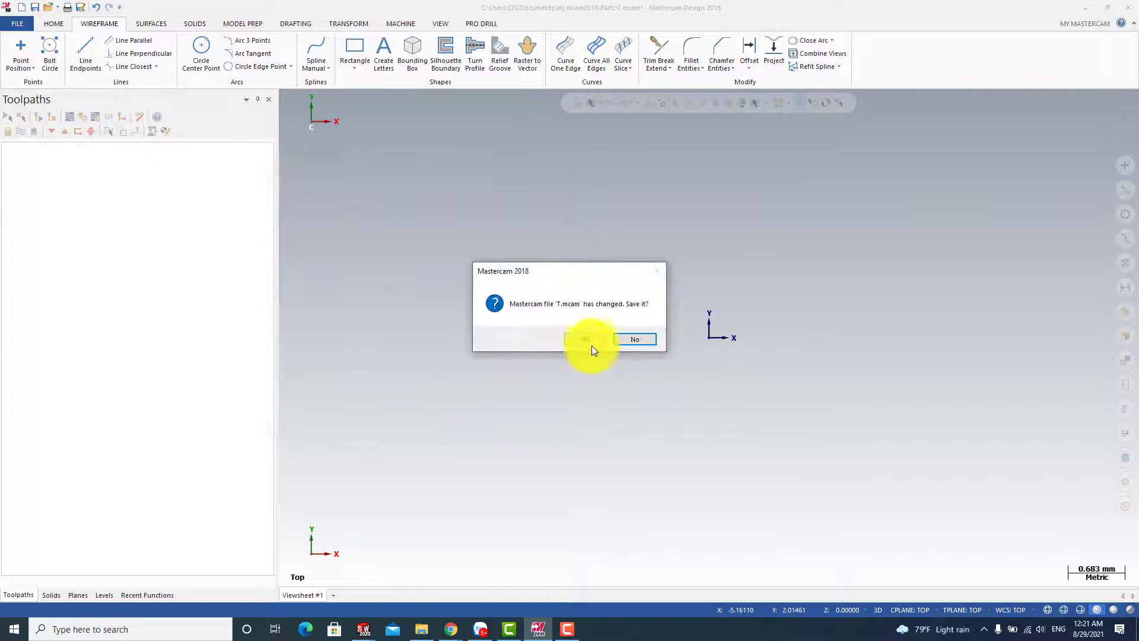
{"action": "left_click", "coordinate": [632, 340]}
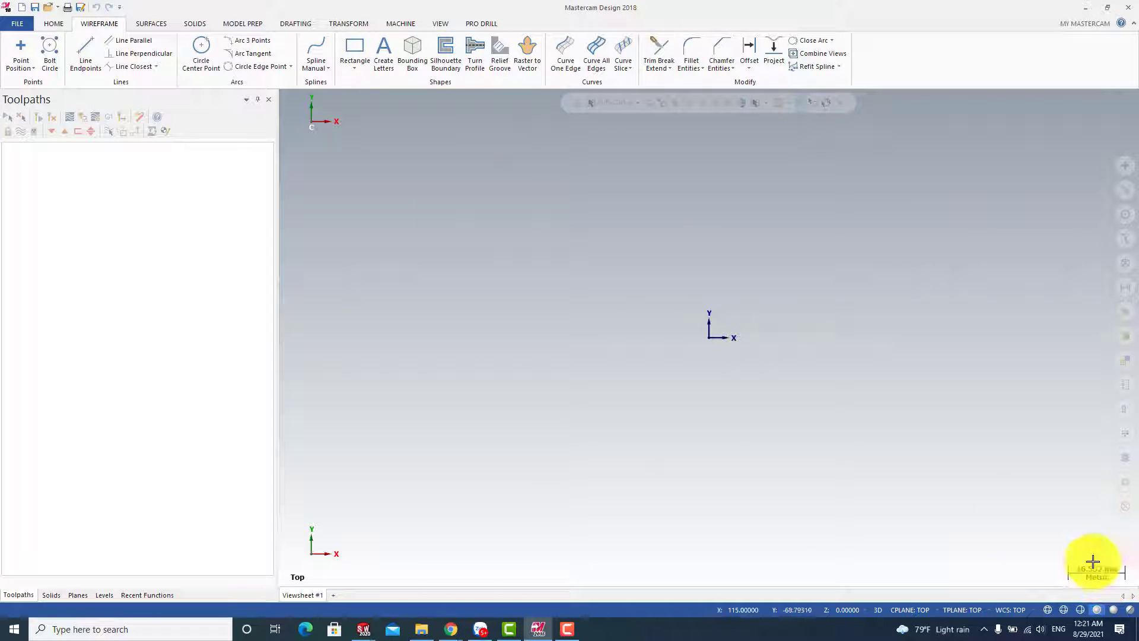
Draw a rectangle 200 mm wide and 150 mm high with its first corner at the origin
{"action": "left_click", "coordinate": [355, 47]}
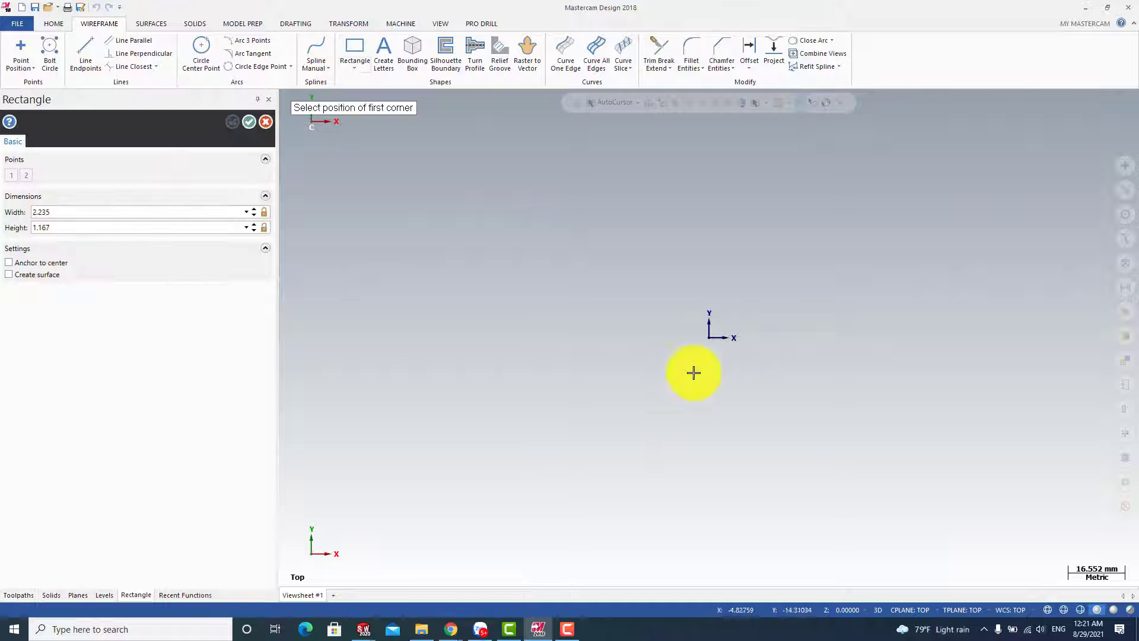
{"action": "left_click", "coordinate": [709, 338]}
{"action": "left_click", "coordinate": [945, 211]}
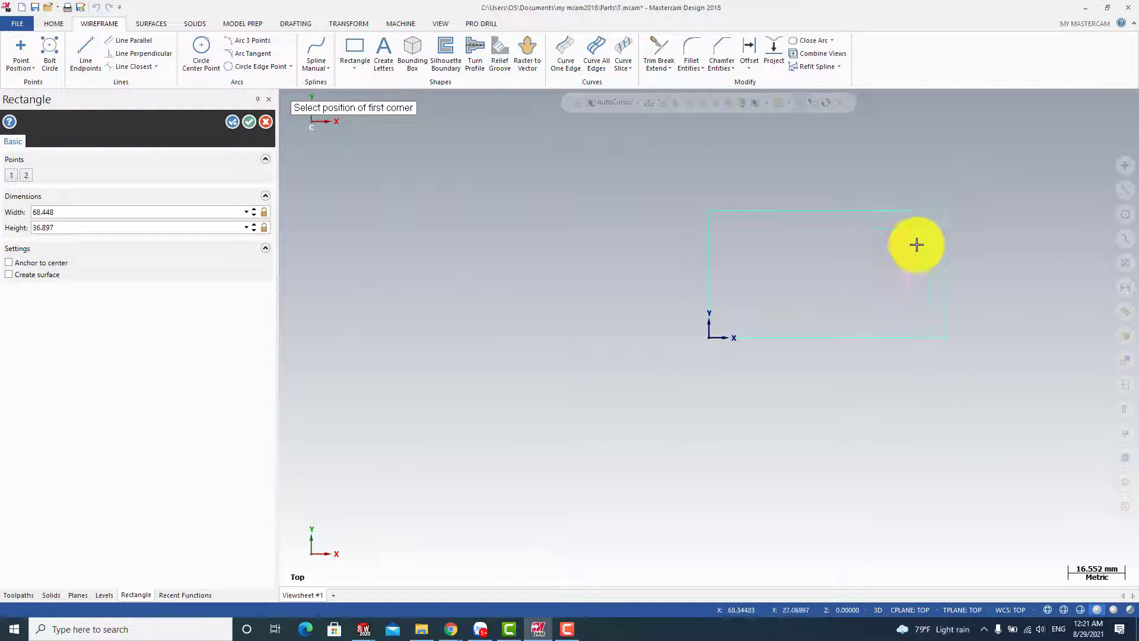
{"action": "left_click", "coordinate": [78, 213]}
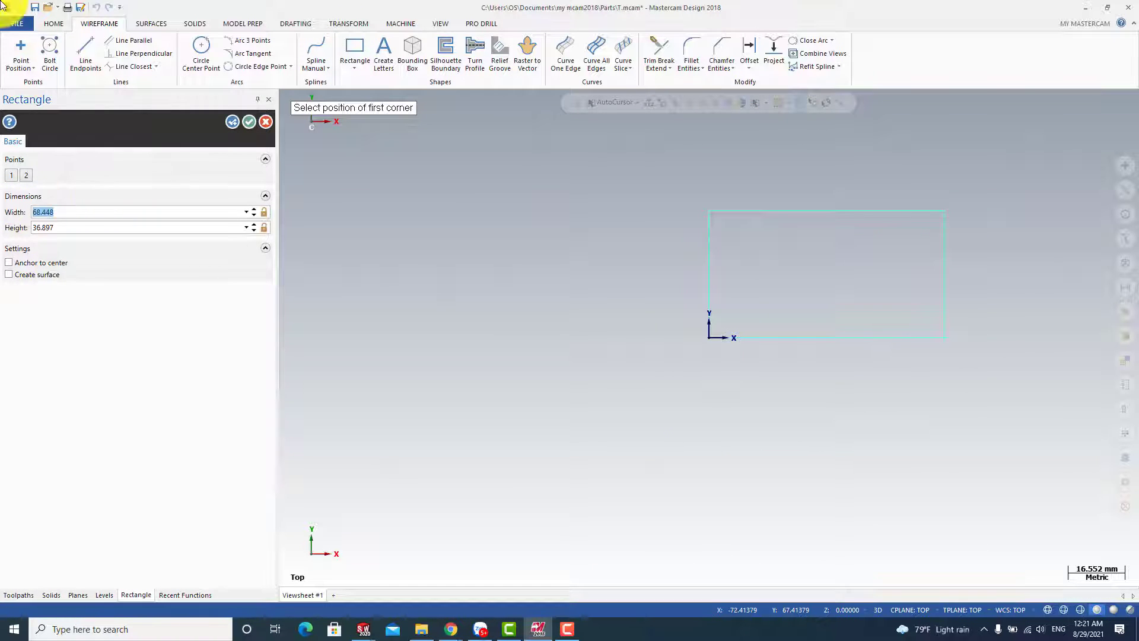
{"action": "type", "text": "200"}
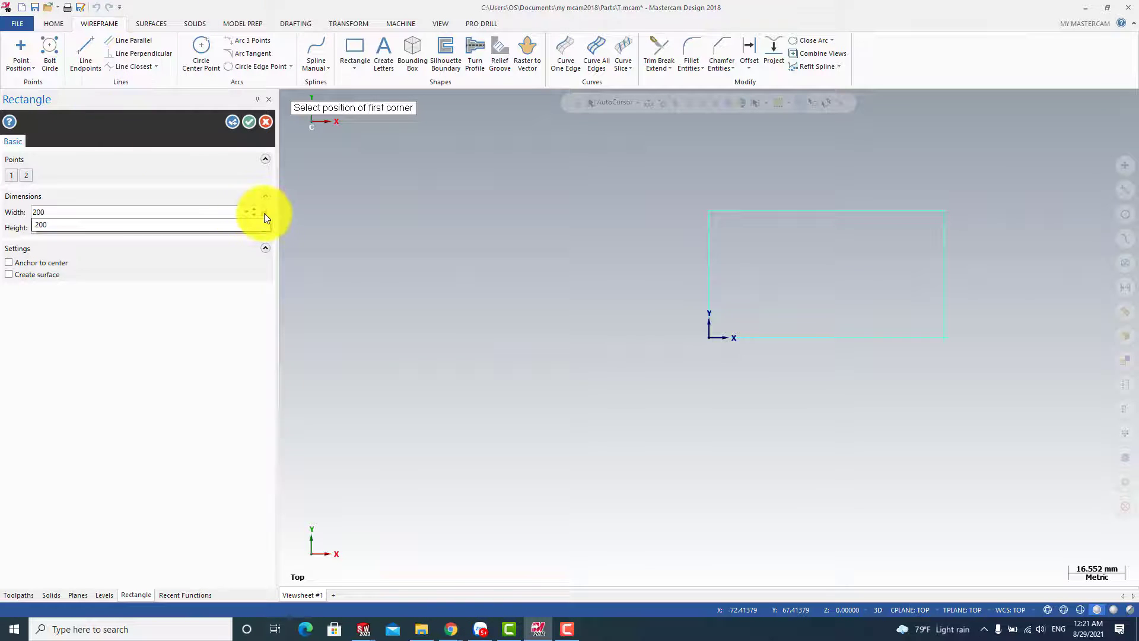
{"action": "left_click", "coordinate": [141, 227]}
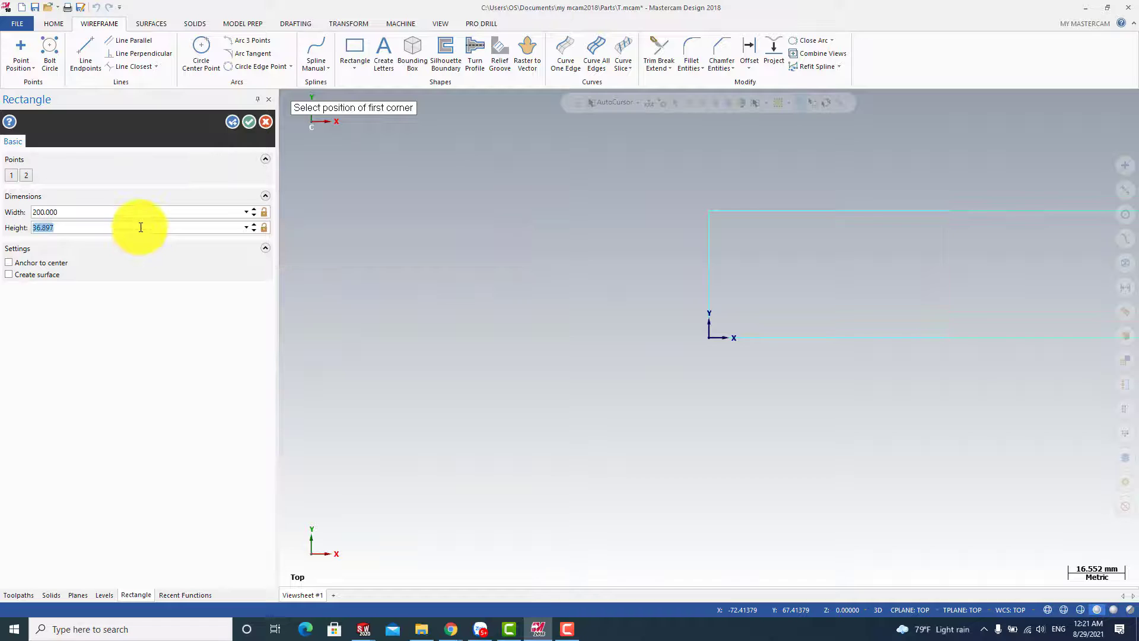
{"action": "type", "text": "150"}
{"action": "key", "text": "Return"}
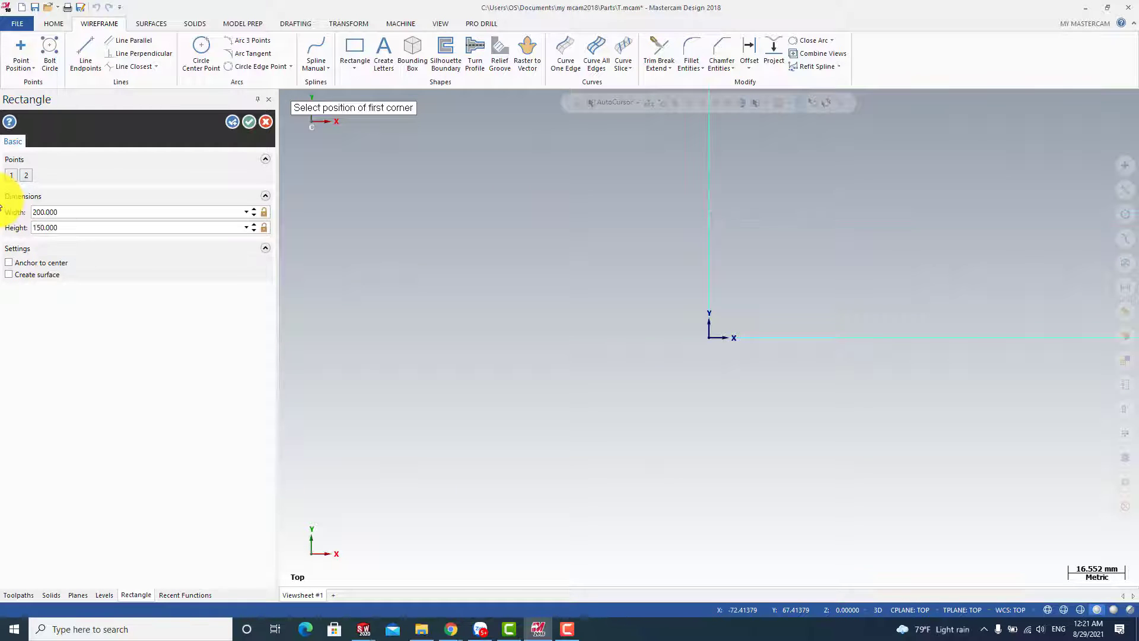
{"action": "left_click", "coordinate": [249, 122]}
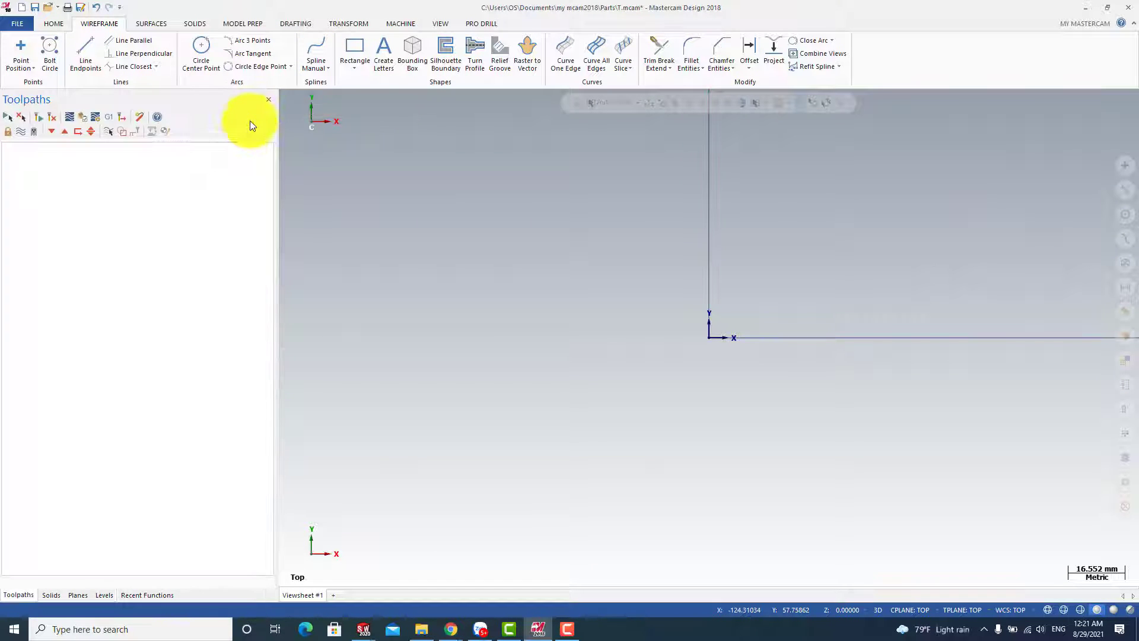
Extrude the rectangle 50 mm downward in Z as a new solid body
{"action": "scroll", "coordinate": [607, 424], "scroll_direction": "down", "scroll_amount": 4}
{"action": "scroll", "coordinate": [547, 371], "scroll_direction": "down", "scroll_amount": 1}
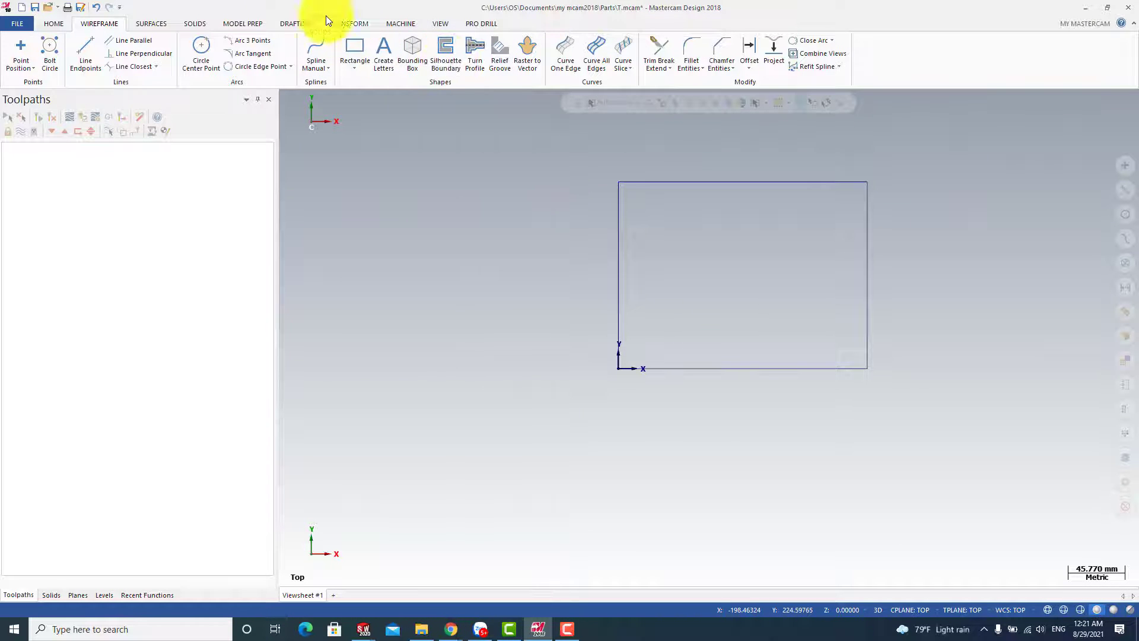
{"action": "left_click", "coordinate": [201, 23]}
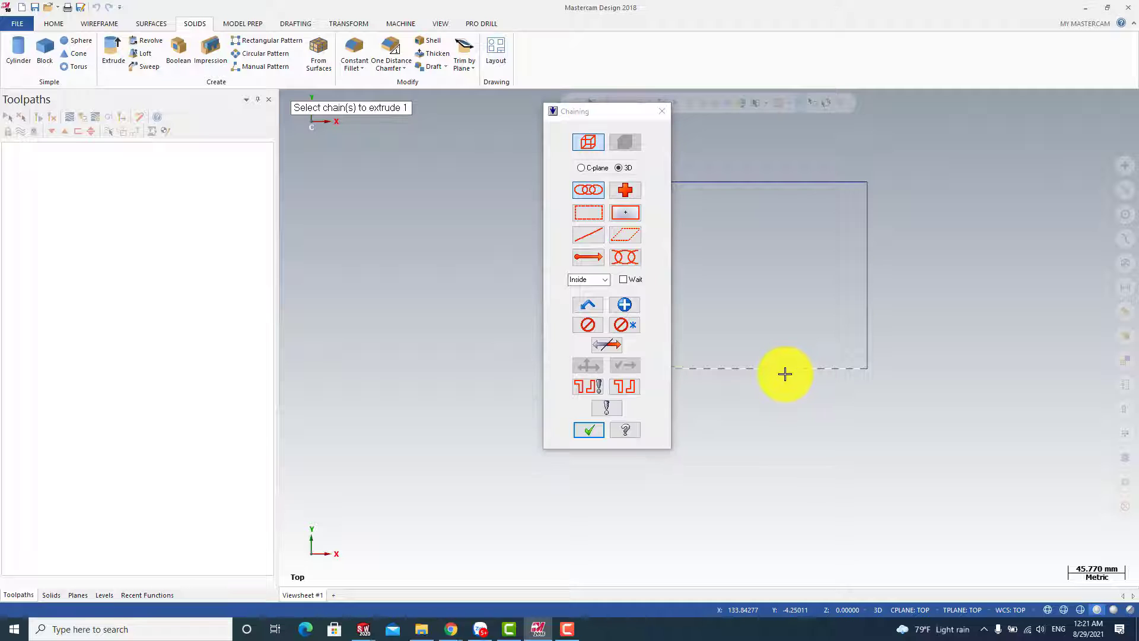
{"action": "left_click", "coordinate": [587, 433]}
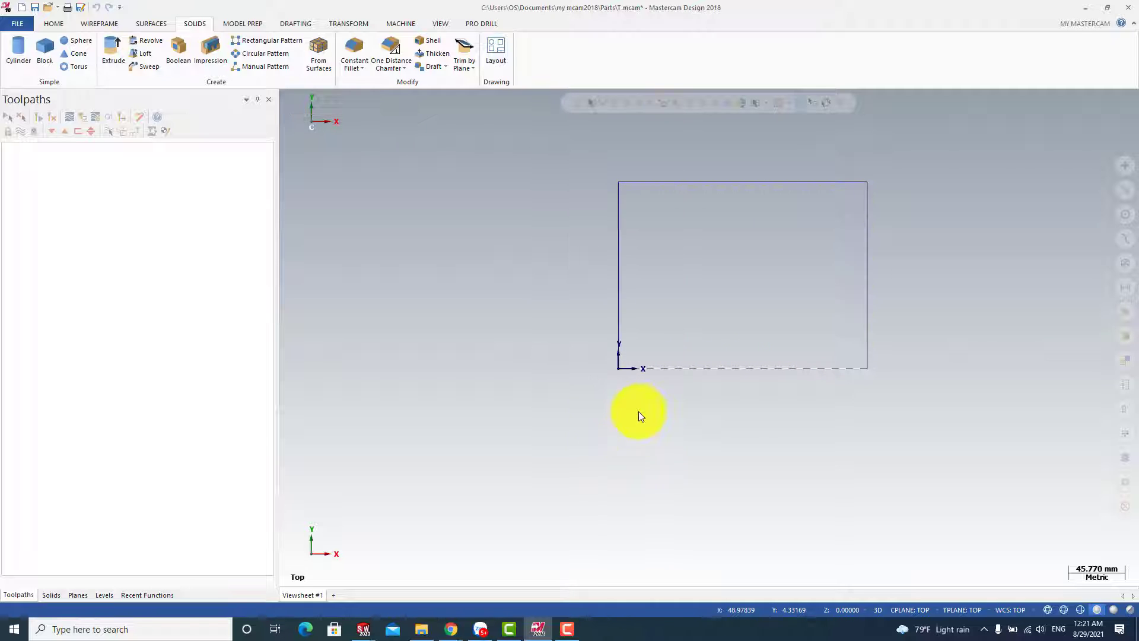
{"action": "middle_click_drag", "start_coordinate": [700, 407], "coordinate": [696, 312]}
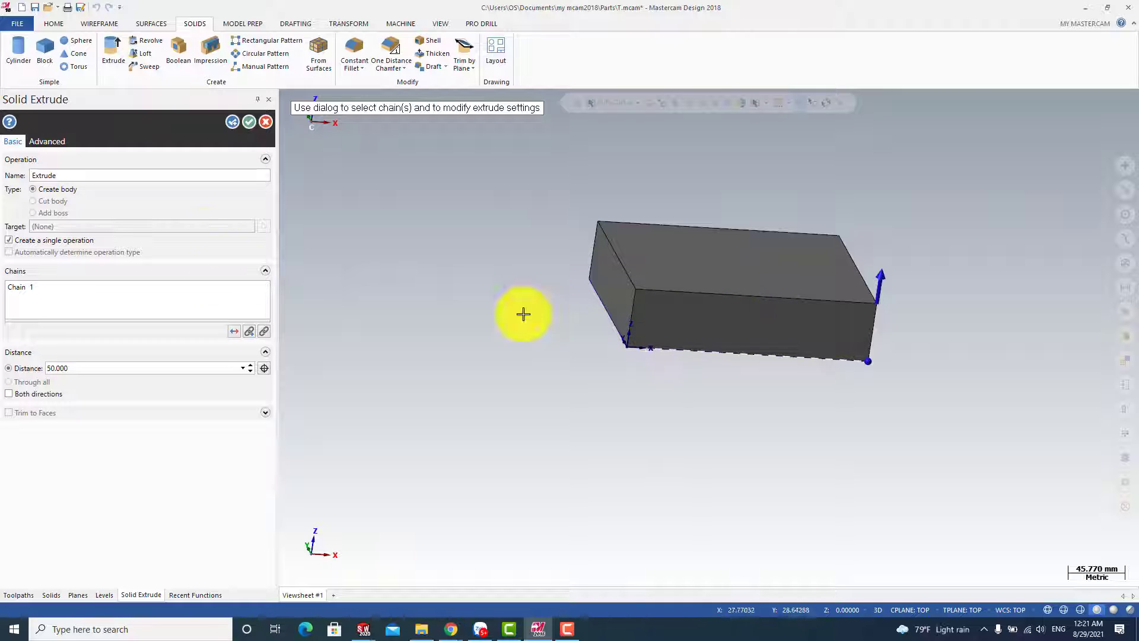
{"action": "left_click_drag", "start_coordinate": [891, 279], "coordinate": [589, 419]}
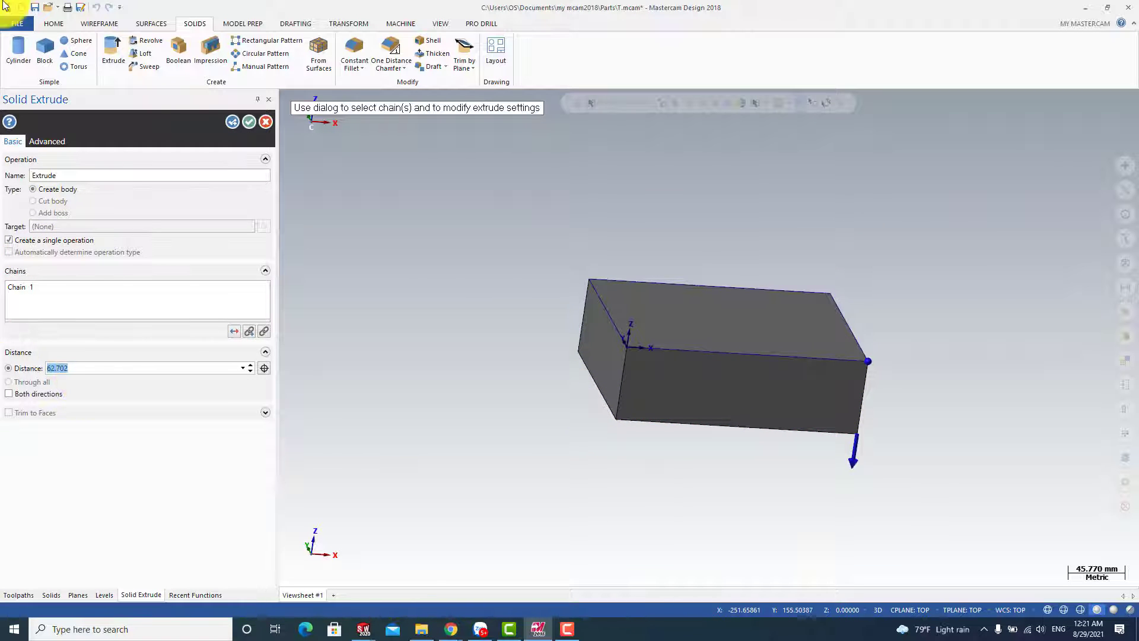
{"action": "key", "text": "Return"}
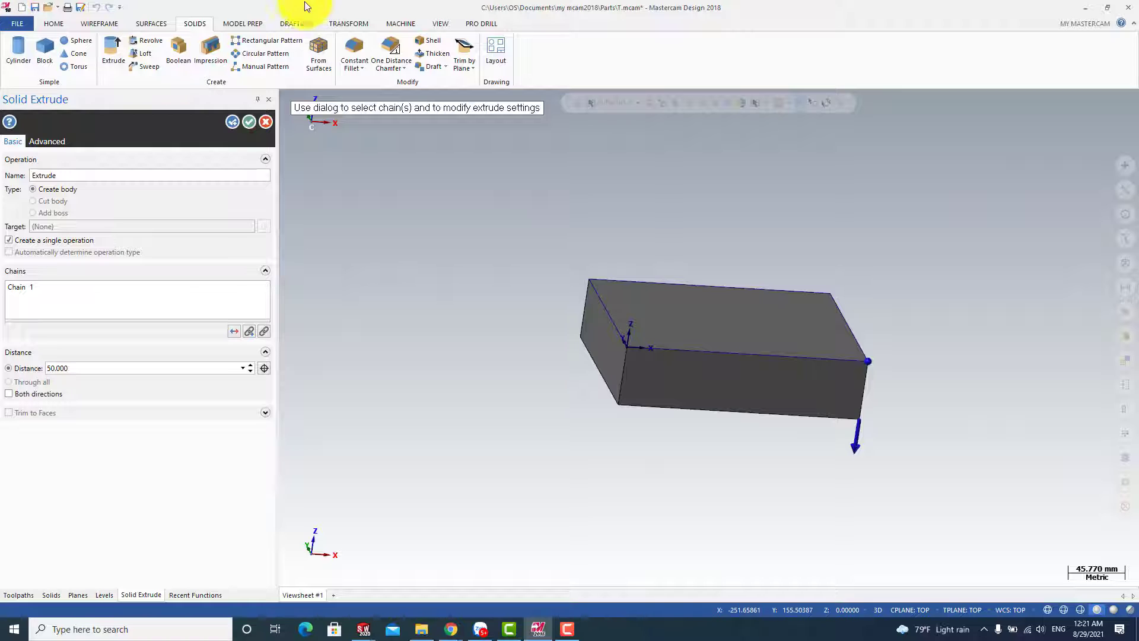
{"action": "left_click", "coordinate": [247, 128]}
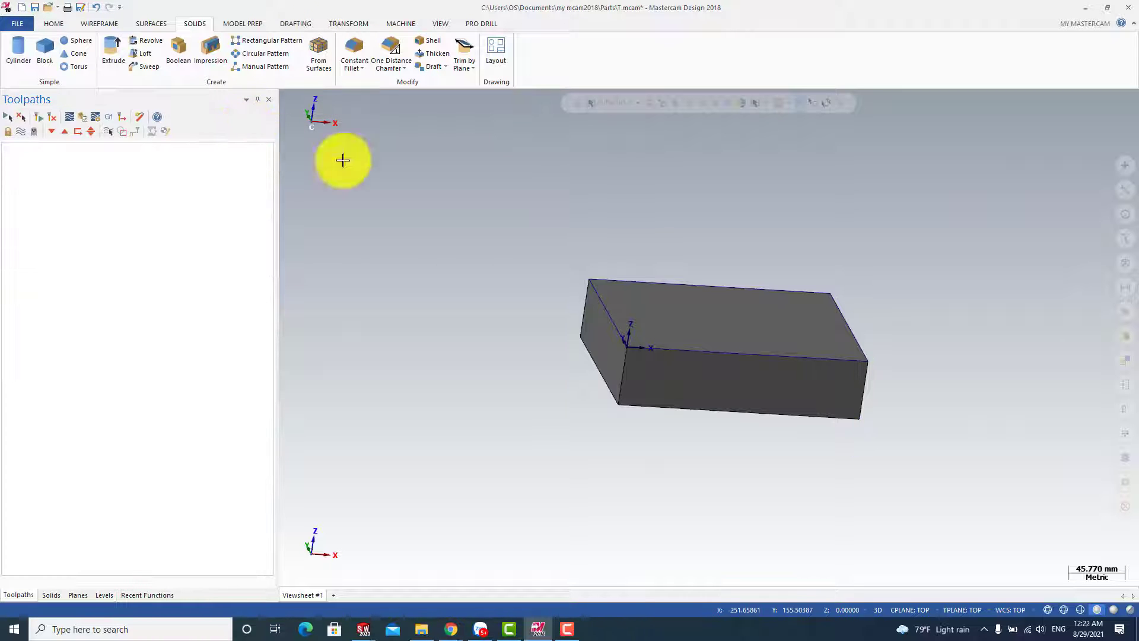
Add a default mill machine group for the part
{"action": "scroll", "coordinate": [675, 301], "scroll_direction": "up", "scroll_amount": 2}
{"action": "scroll", "coordinate": [659, 285], "scroll_direction": "up", "scroll_amount": 2}
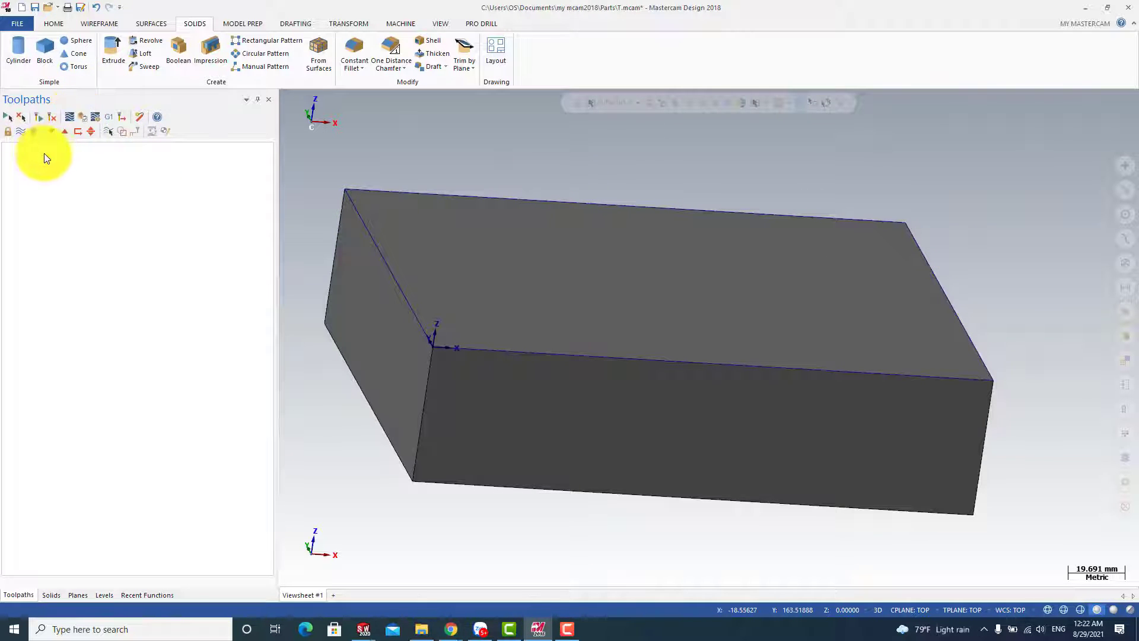
{"action": "left_click", "coordinate": [401, 23]}
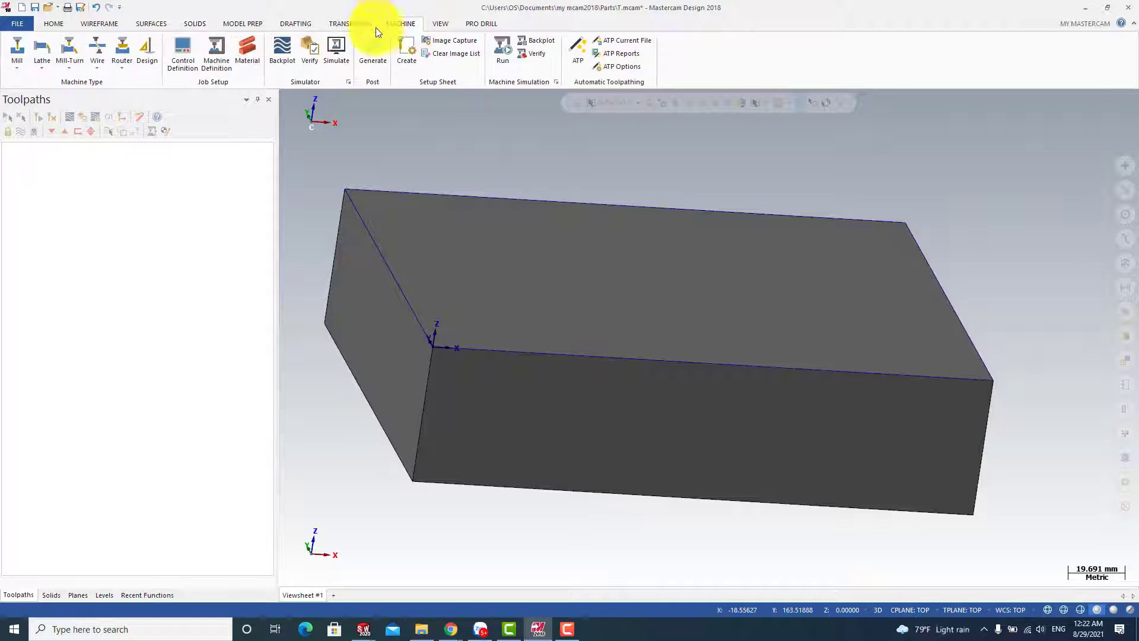
{"action": "left_click", "coordinate": [17, 60]}
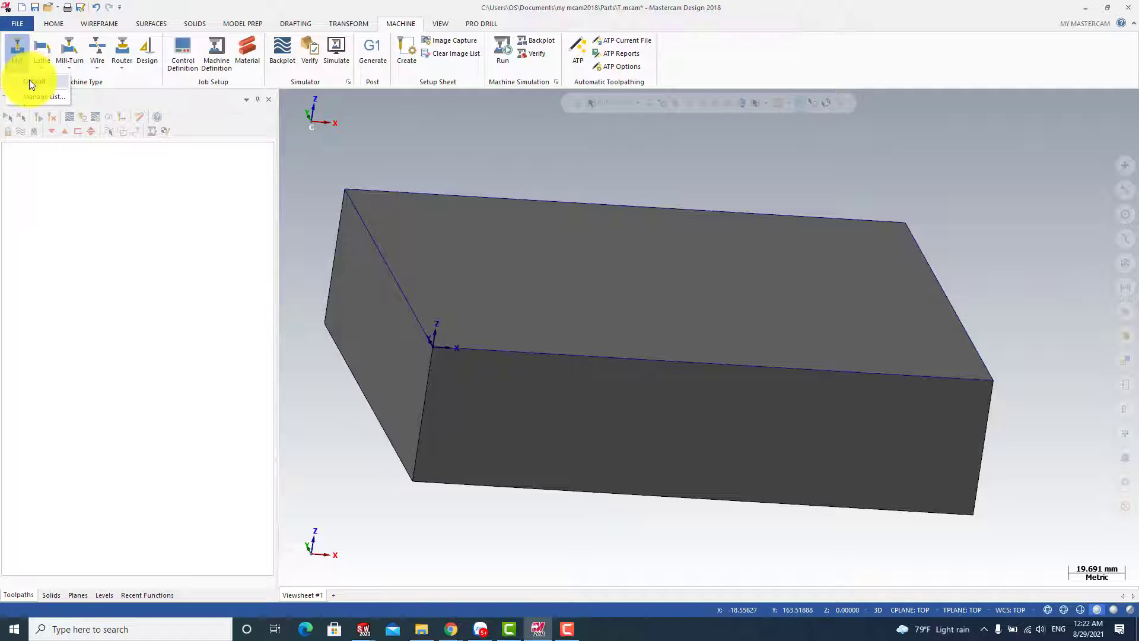
{"action": "left_click", "coordinate": [30, 80]}
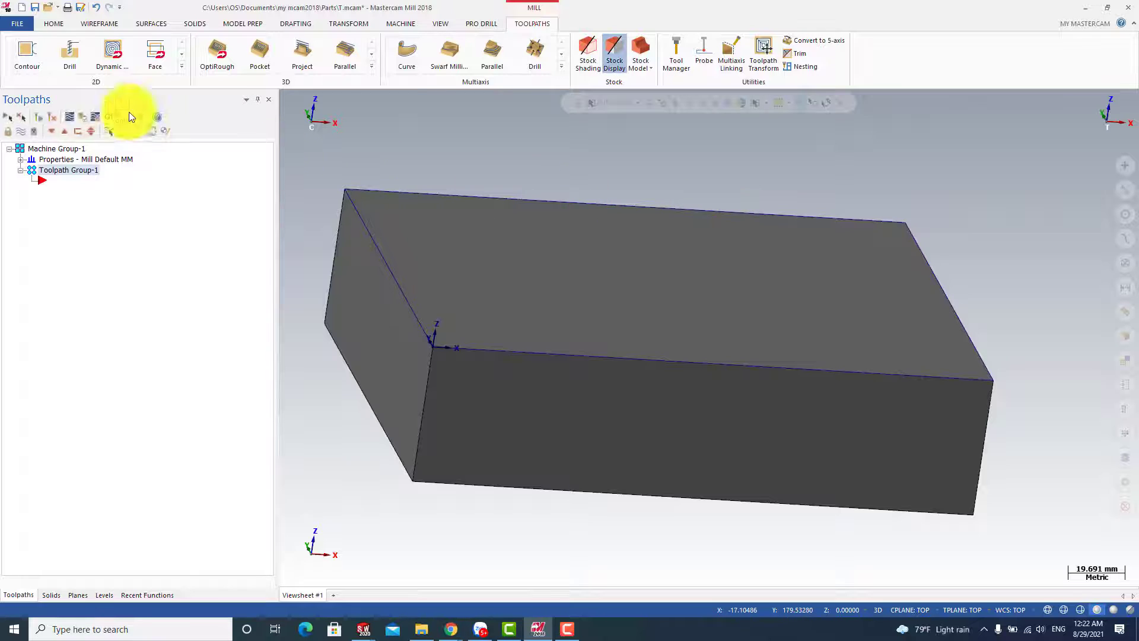
Start a bounding box in the machine group's stock setup and select the whole block as its entities
{"action": "left_click", "coordinate": [20, 159]}
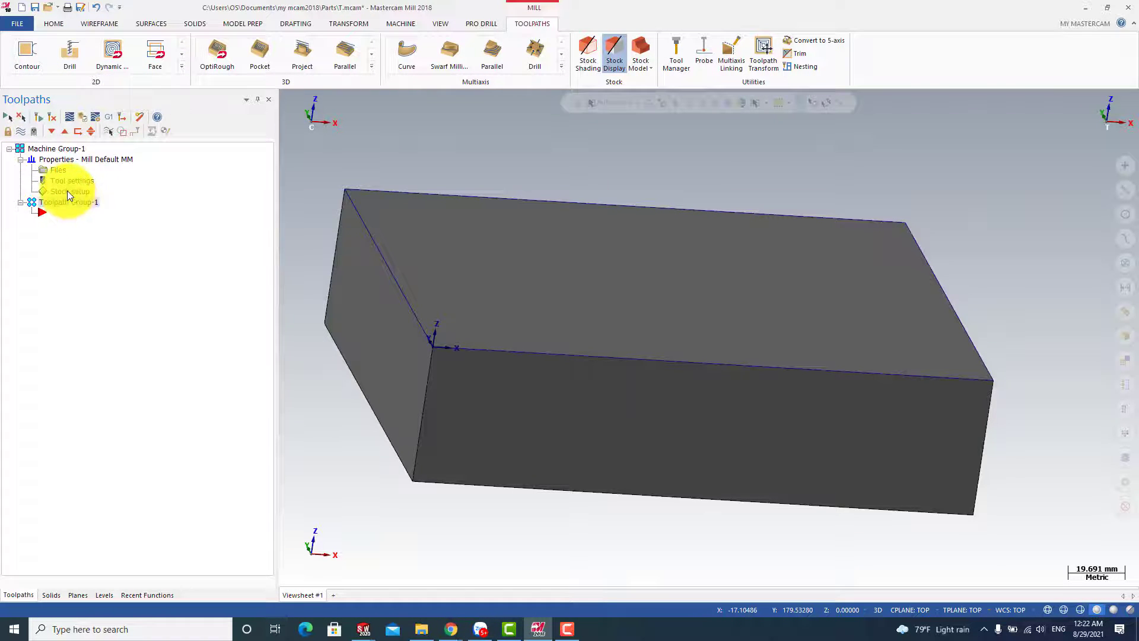
{"action": "left_click", "coordinate": [67, 191]}
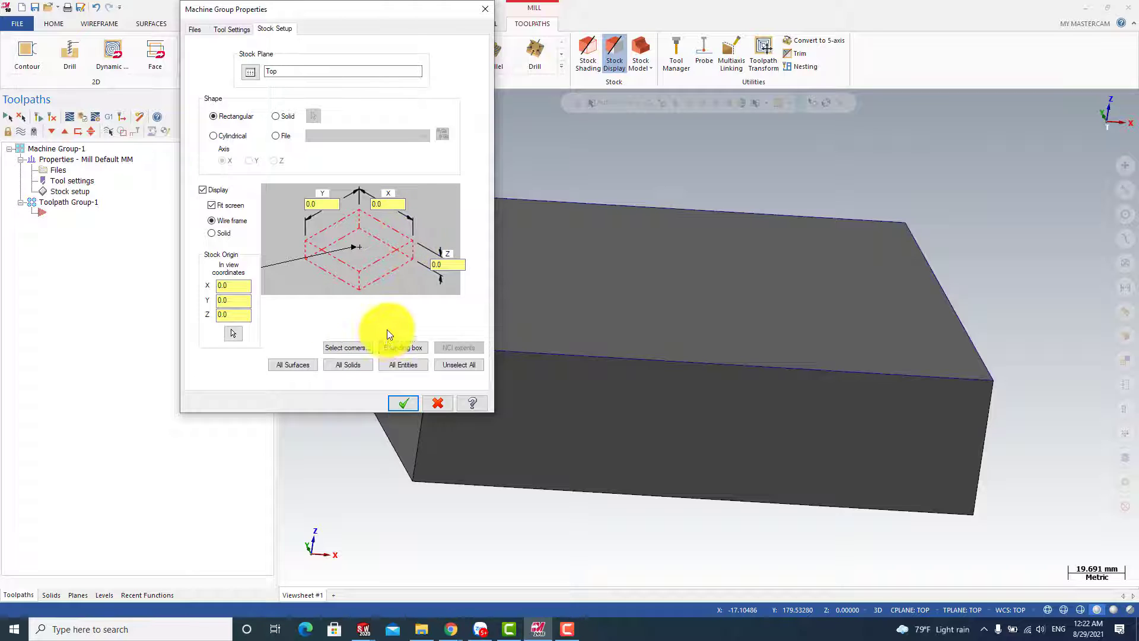
{"action": "left_click", "coordinate": [396, 346]}
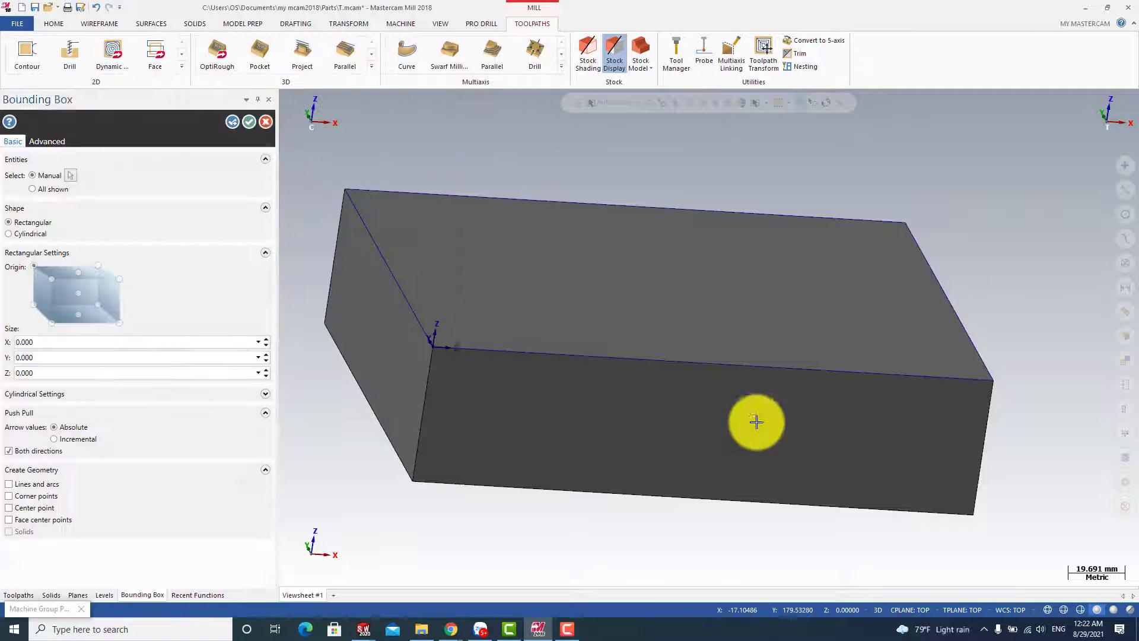
{"action": "left_click_drag", "start_coordinate": [941, 497], "coordinate": [442, 205]}
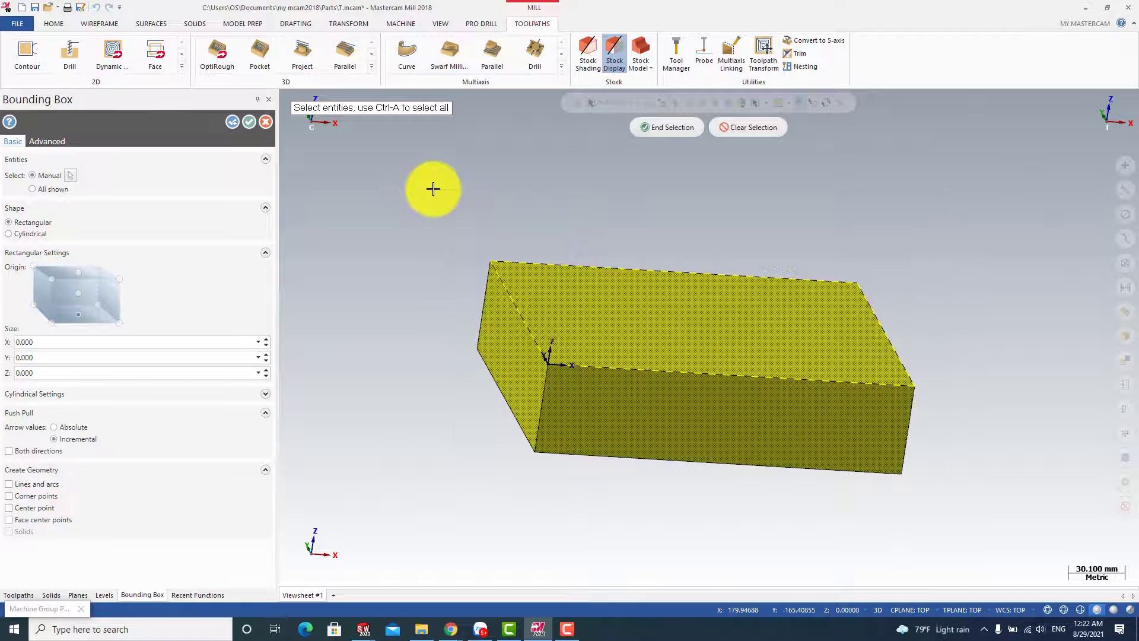
{"action": "left_click", "coordinate": [665, 129]}
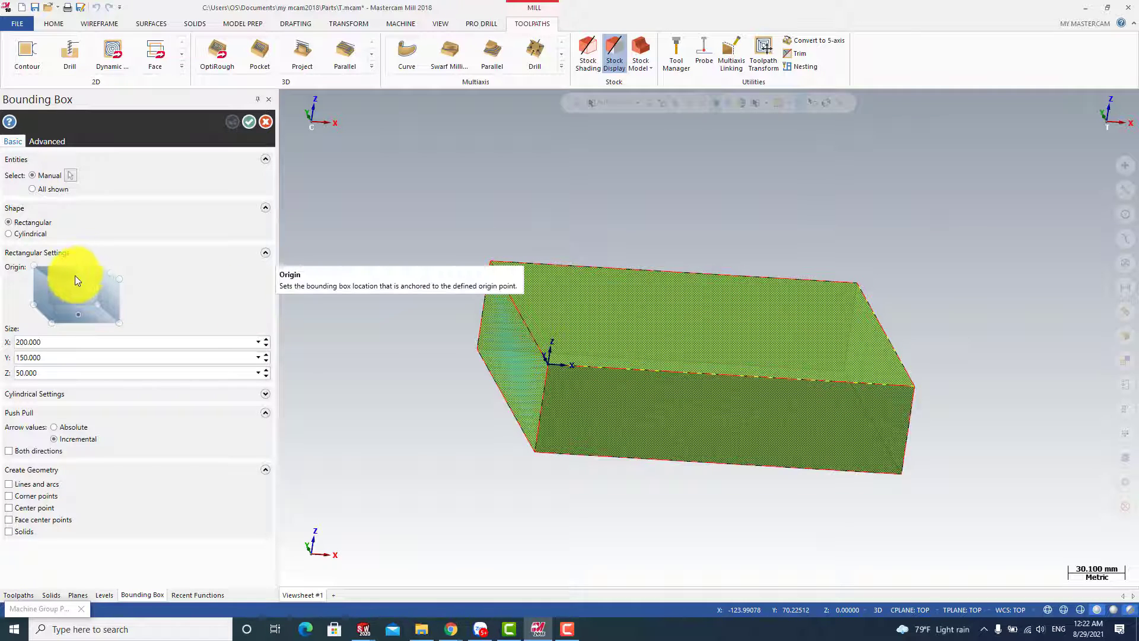
Set the bounding box's Z size to 55 mm and accept it as the rectangular stock
{"action": "left_click", "coordinate": [47, 372]}
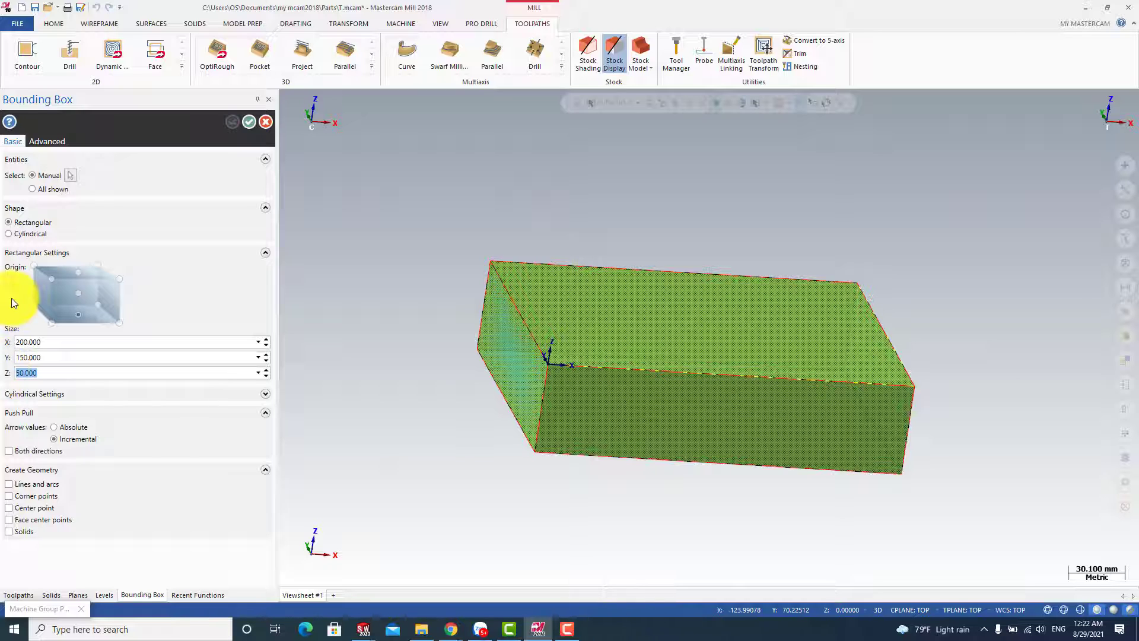
{"action": "type", "text": "52"}
{"action": "left_click", "coordinate": [399, 345]}
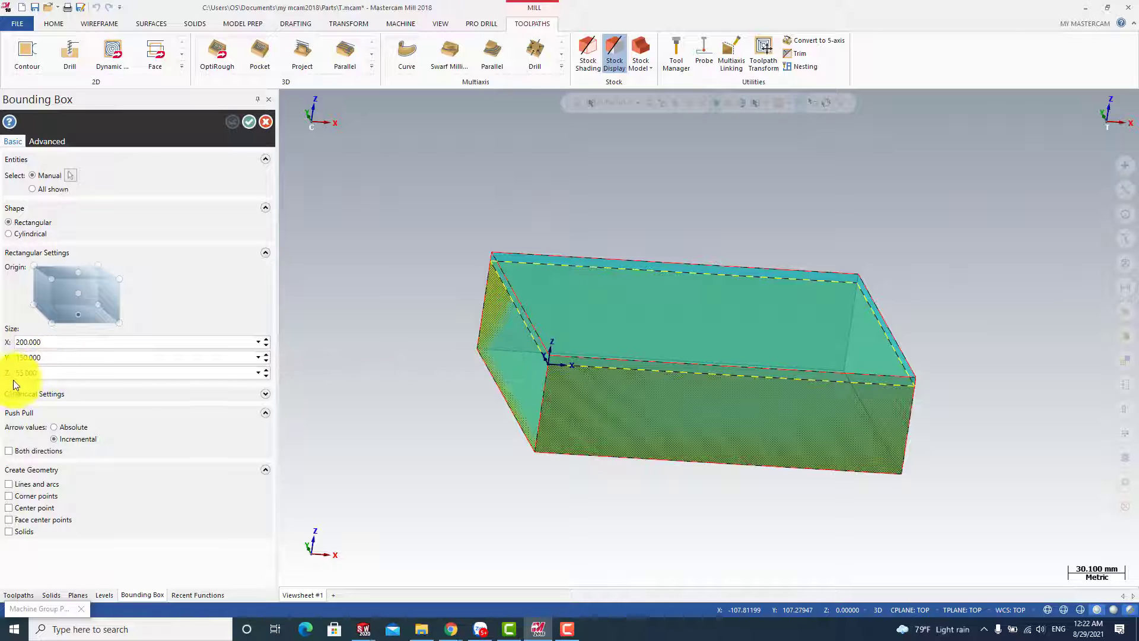
{"action": "left_click", "coordinate": [248, 122]}
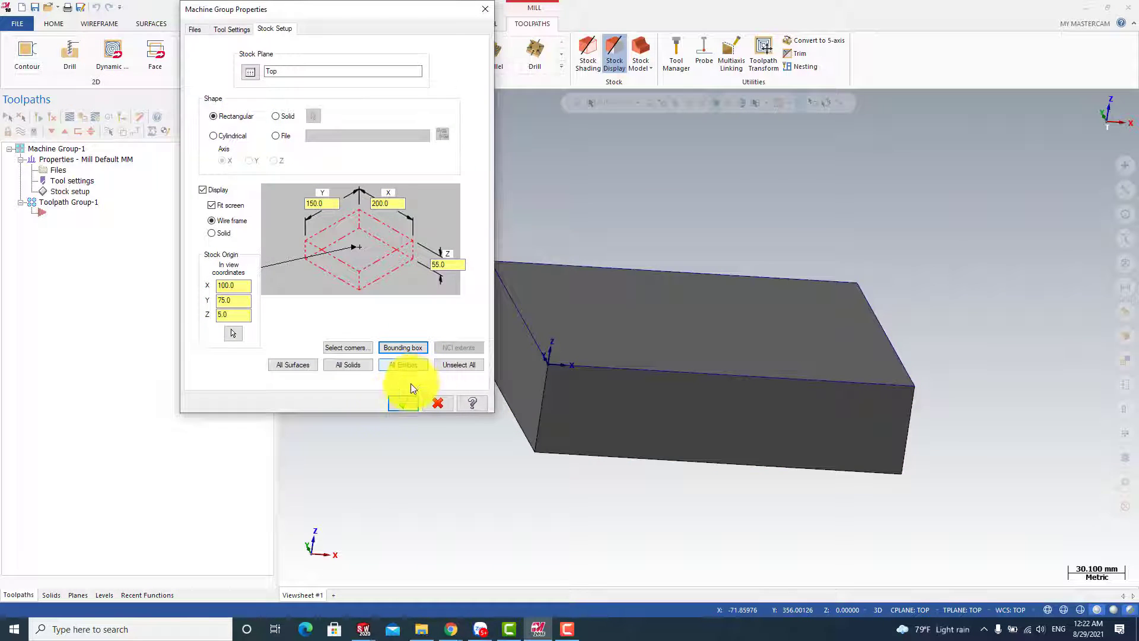
{"action": "left_click", "coordinate": [391, 406]}
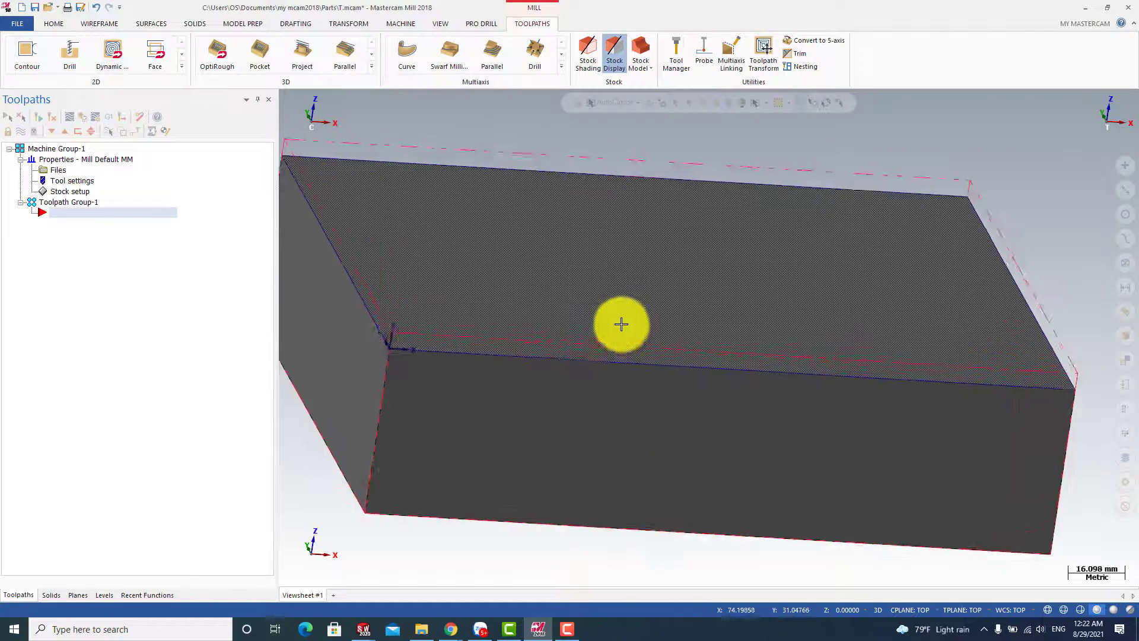
Examine the stock outline around the block and the available mill toolpath types
{"action": "middle_click_drag", "start_coordinate": [622, 324], "coordinate": [397, 286]}
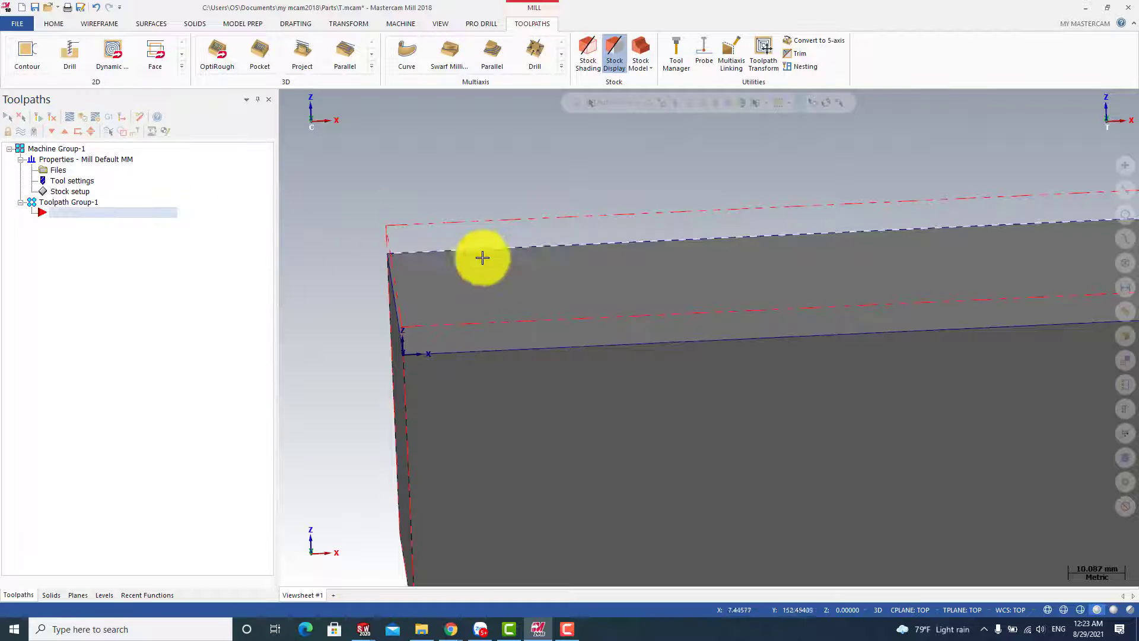
{"action": "scroll", "coordinate": [644, 317], "scroll_direction": "up", "scroll_amount": 3}
{"action": "scroll", "coordinate": [645, 318], "scroll_direction": "down", "scroll_amount": 5}
{"action": "mouse_move", "coordinate": [646, 318]}
{"action": "middle_mouse_down"}
{"action": "mouse_move", "coordinate": [686, 369]}
{"action": "mouse_move", "coordinate": [652, 334]}
{"action": "middle_mouse_up"}
{"action": "scroll", "coordinate": [588, 345], "scroll_direction": "down", "scroll_amount": 2}
{"action": "right_click", "coordinate": [69, 251]}
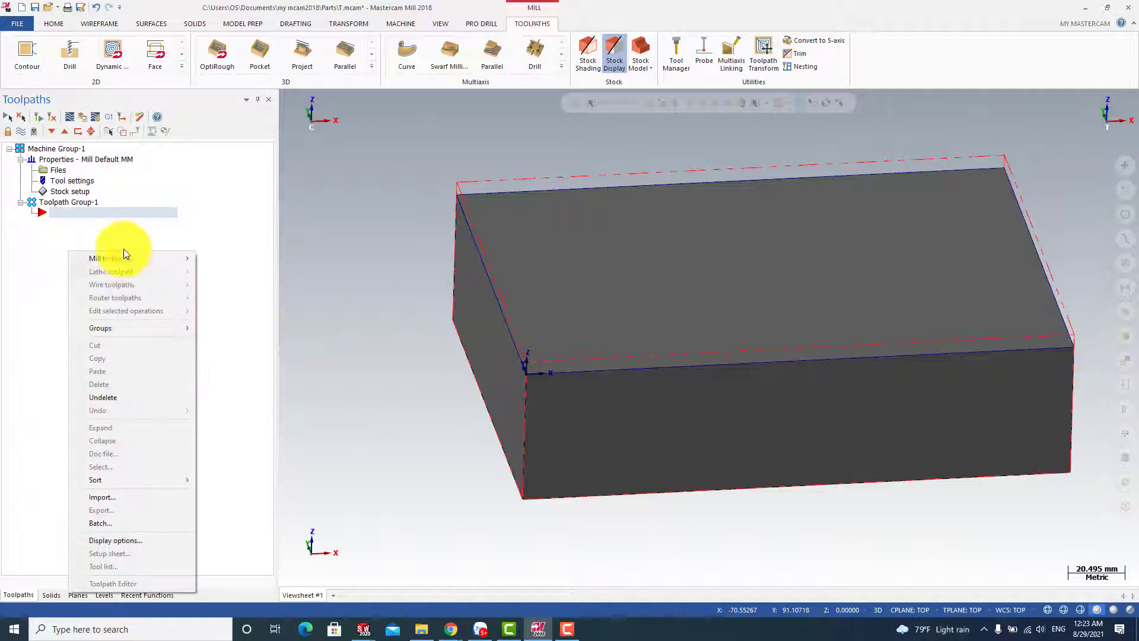
{"action": "mouse_move", "coordinate": [117, 257]}
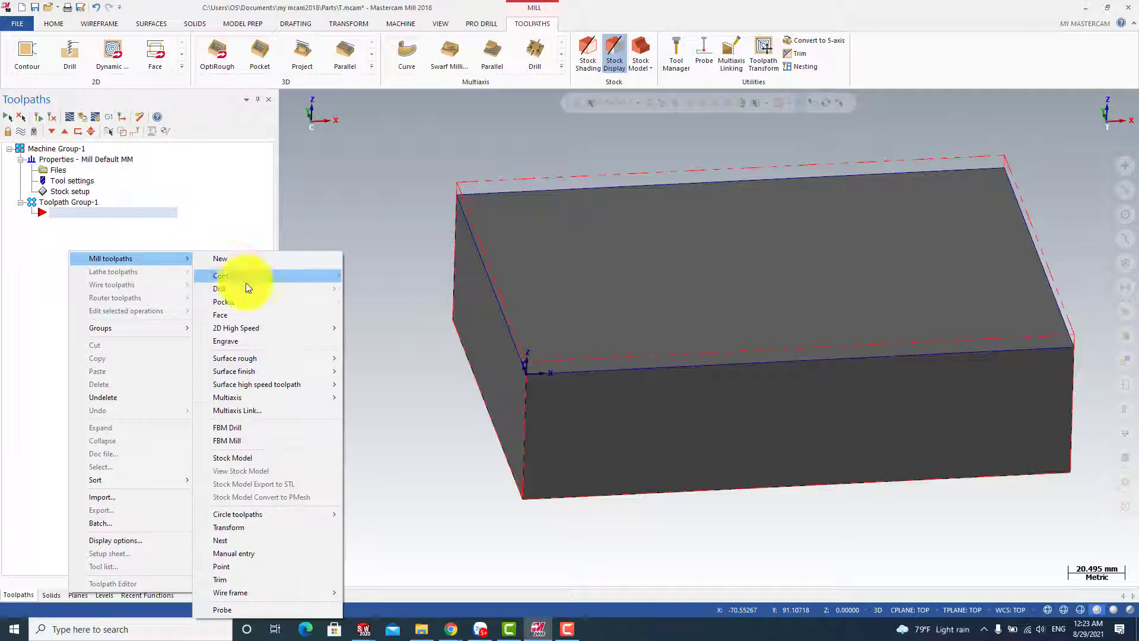
{"action": "left_click", "coordinate": [155, 58]}
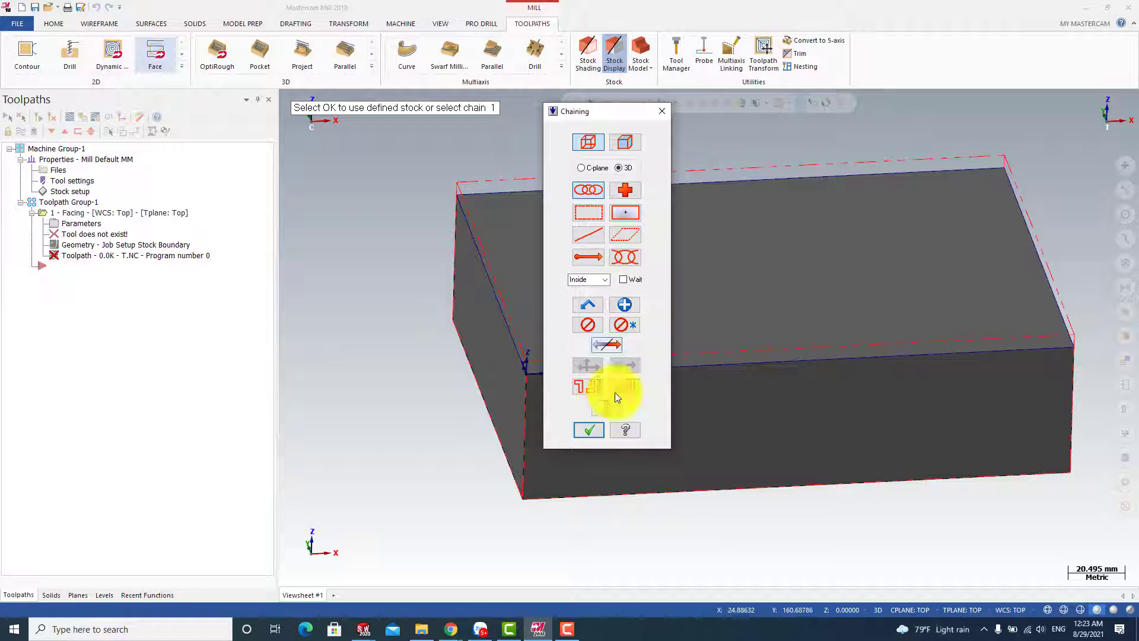
{"action": "left_click", "coordinate": [583, 431]}
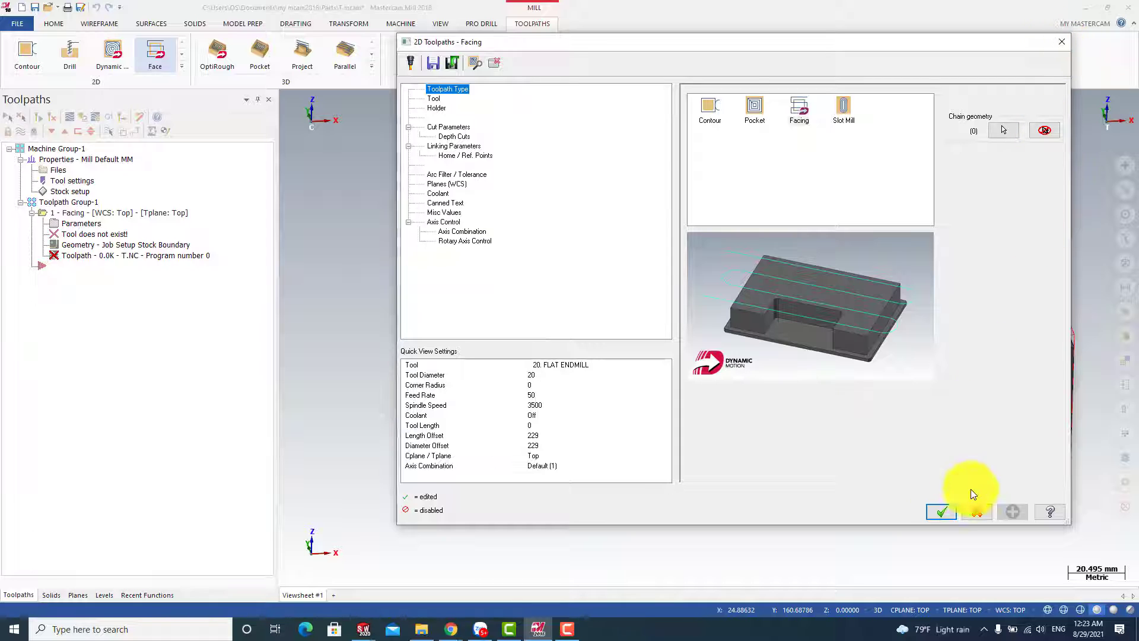
{"action": "left_click", "coordinate": [1059, 42]}
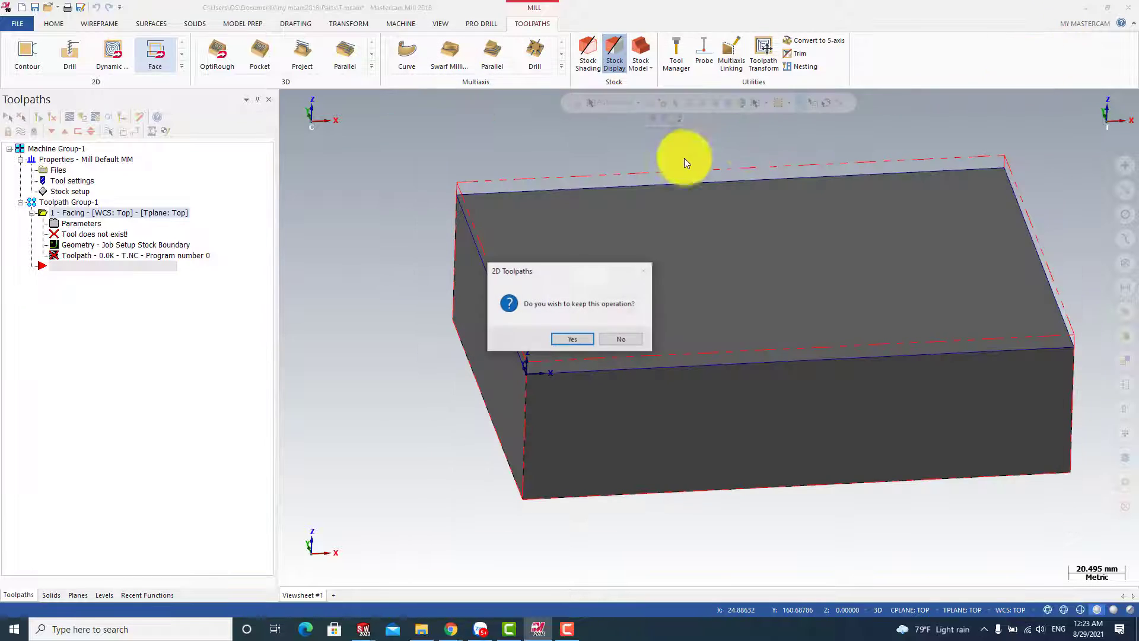
{"action": "left_click", "coordinate": [621, 339]}
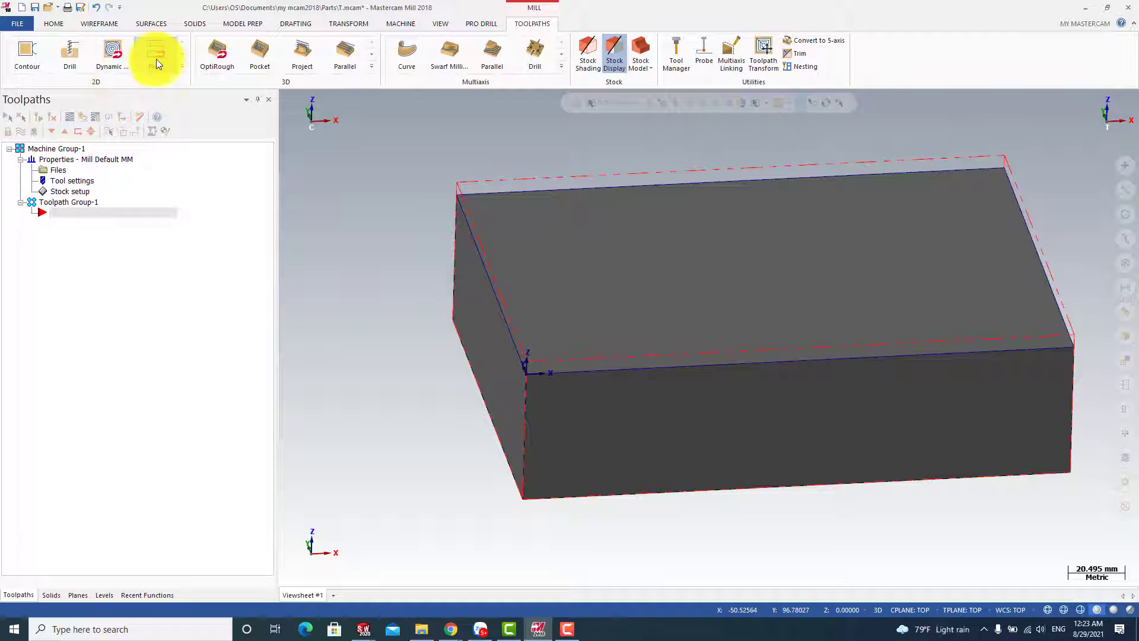
Start a facing toolpath using the chained outline of the block's top face as its geometry
{"action": "left_click", "coordinate": [156, 60]}
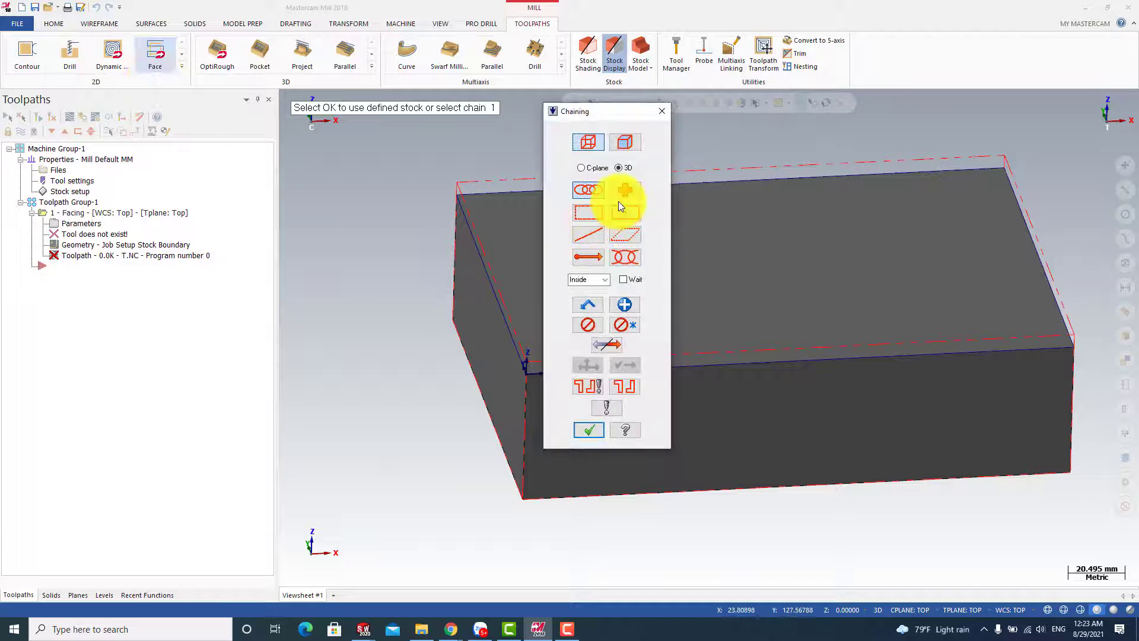
{"action": "left_click", "coordinate": [592, 191]}
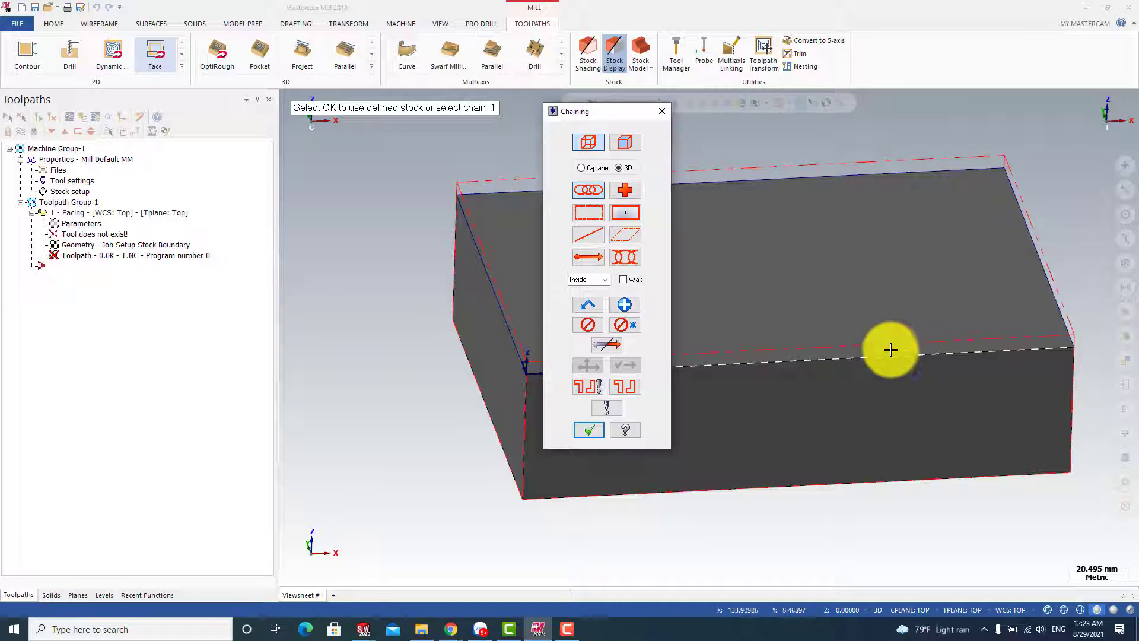
{"action": "left_click", "coordinate": [892, 358]}
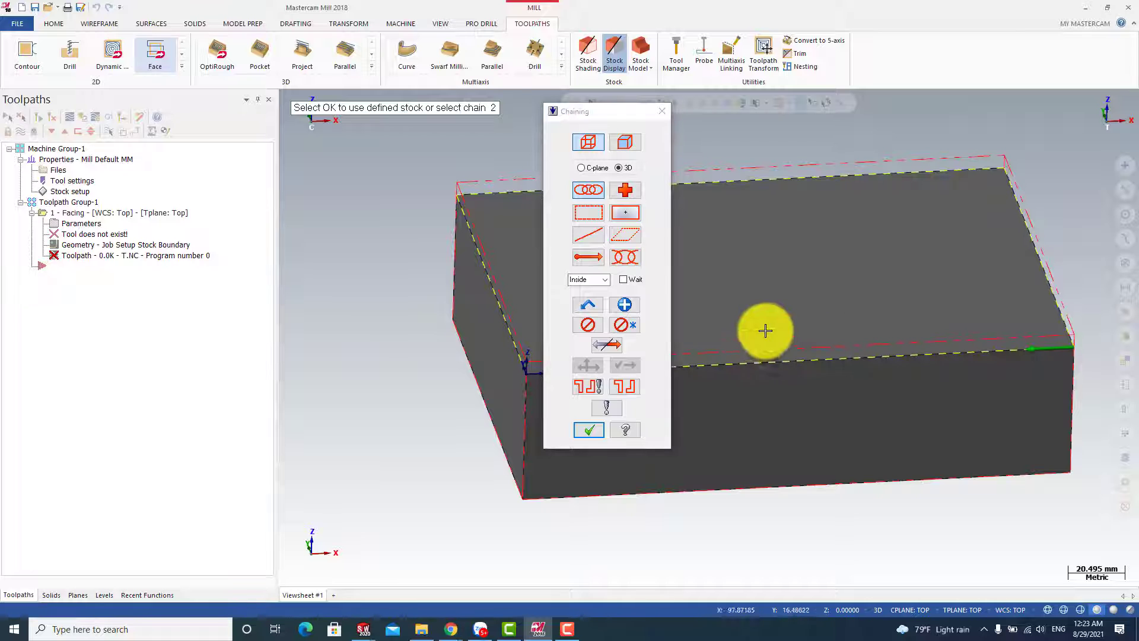
{"action": "left_click", "coordinate": [583, 429]}
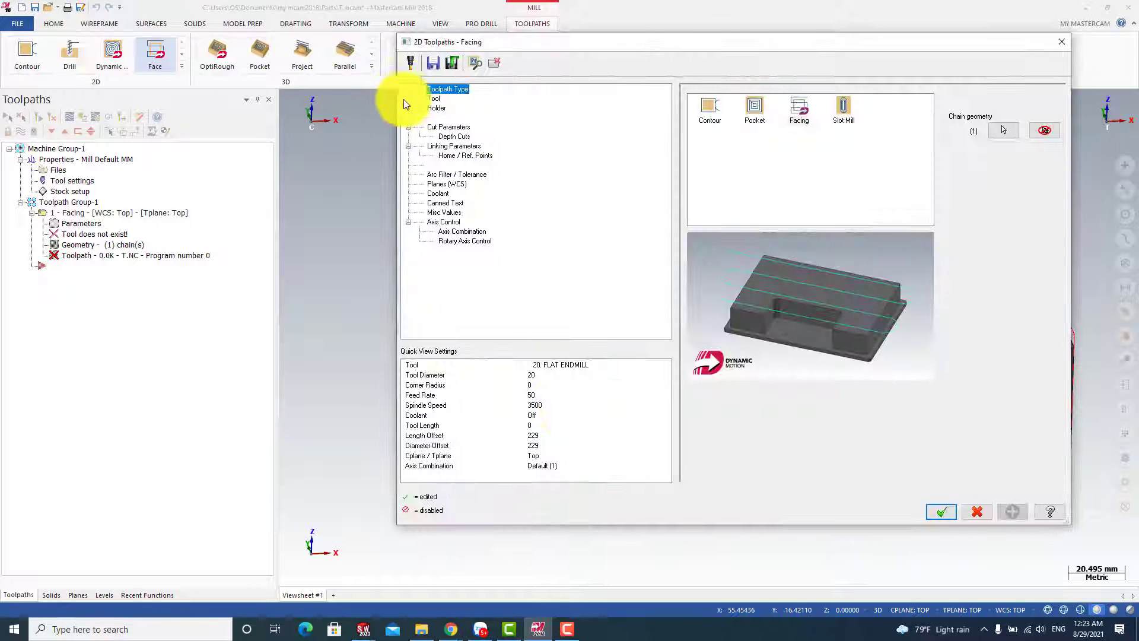
Create a new flat end mill with a 30 mm cutting diameter for the facing toolpath
{"action": "left_click", "coordinate": [432, 98]}
{"action": "right_click", "coordinate": [742, 137]}
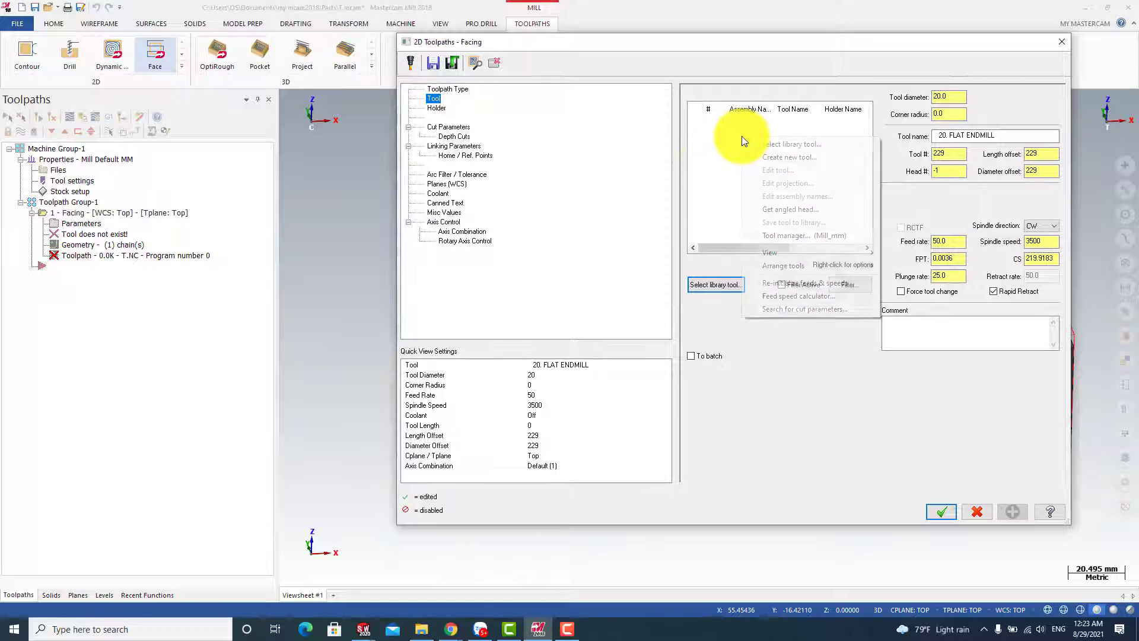
{"action": "left_click", "coordinate": [784, 158]}
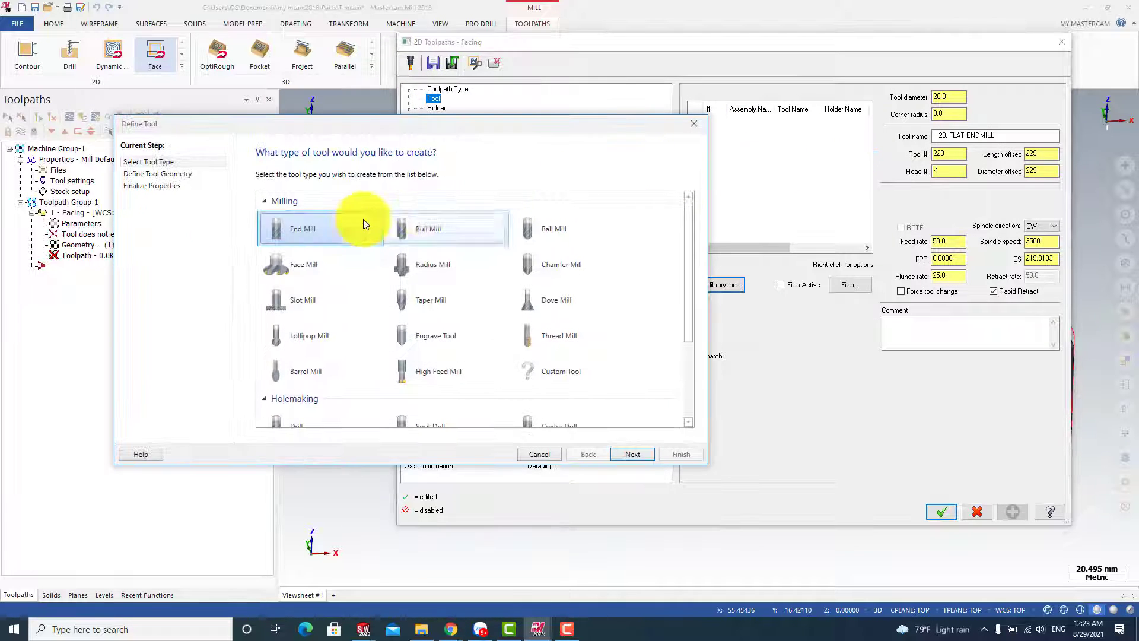
{"action": "left_click", "coordinate": [310, 229]}
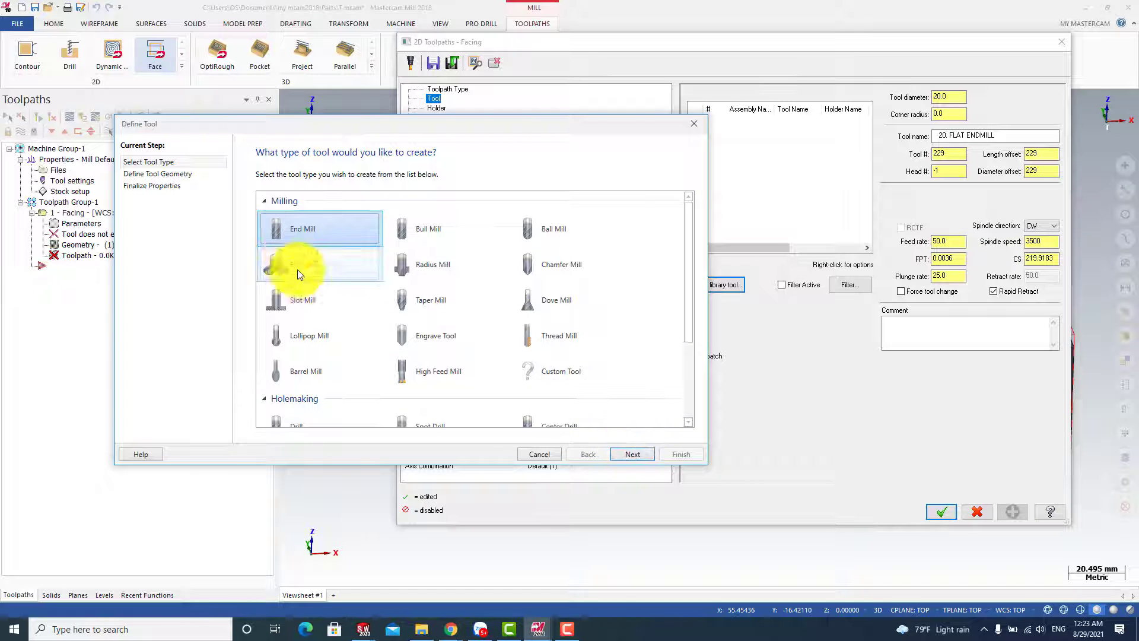
{"action": "left_click", "coordinate": [636, 453]}
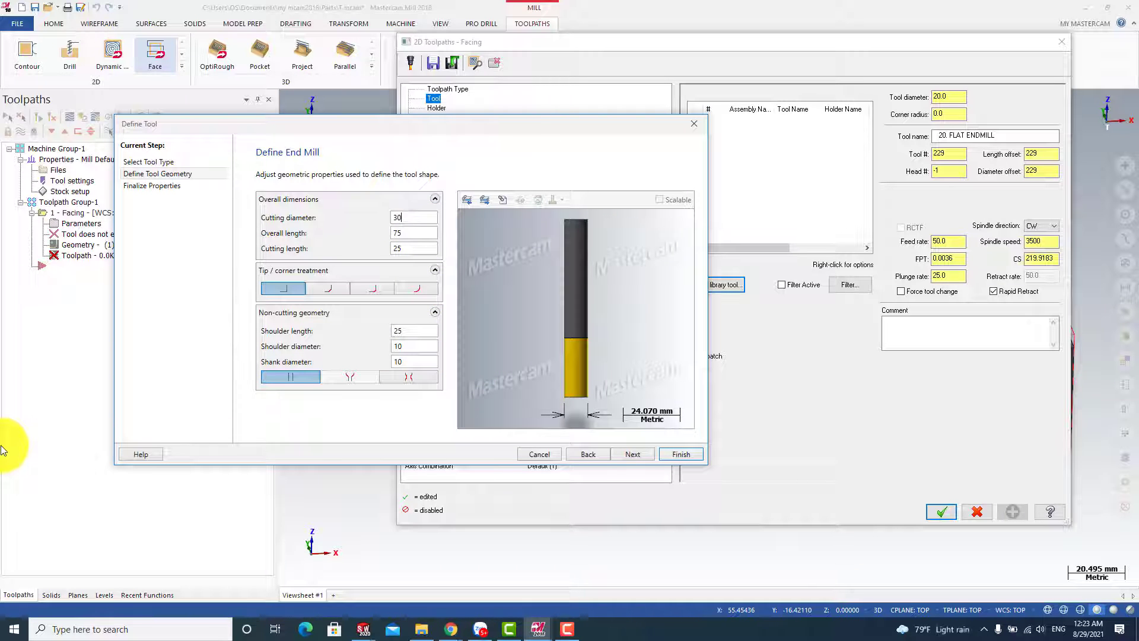
{"action": "left_click", "coordinate": [630, 453]}
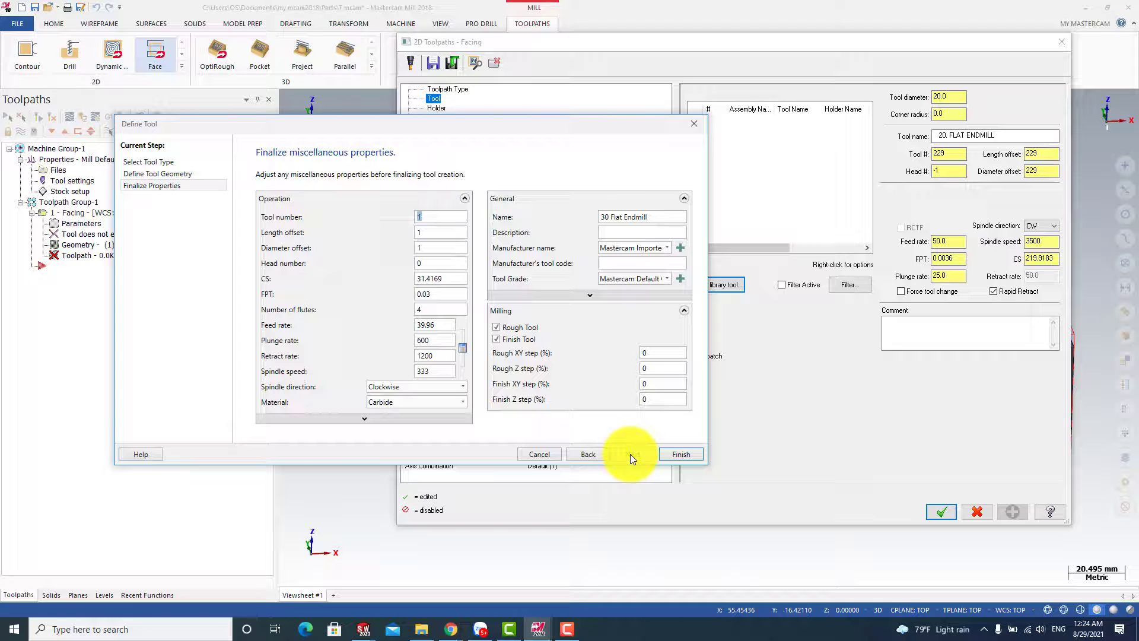
Set the new end mill's spindle speed to 500 and feed rate to 150, and finish the tool definition
{"action": "left_click", "coordinate": [437, 370]}
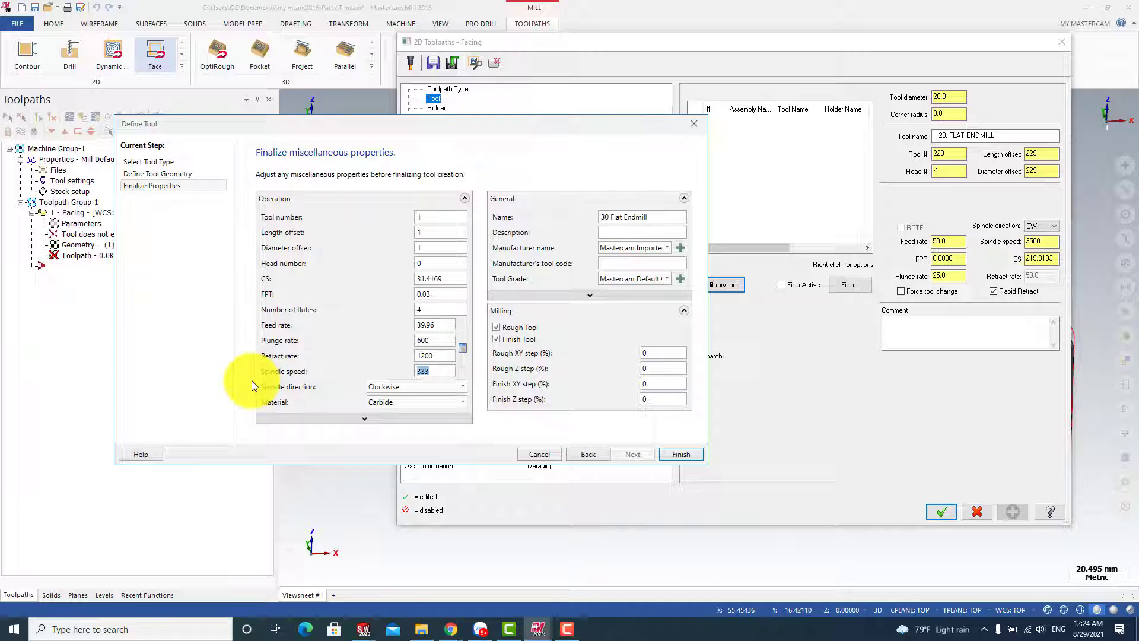
{"action": "type", "text": "500"}
{"action": "double_click", "coordinate": [443, 323]}
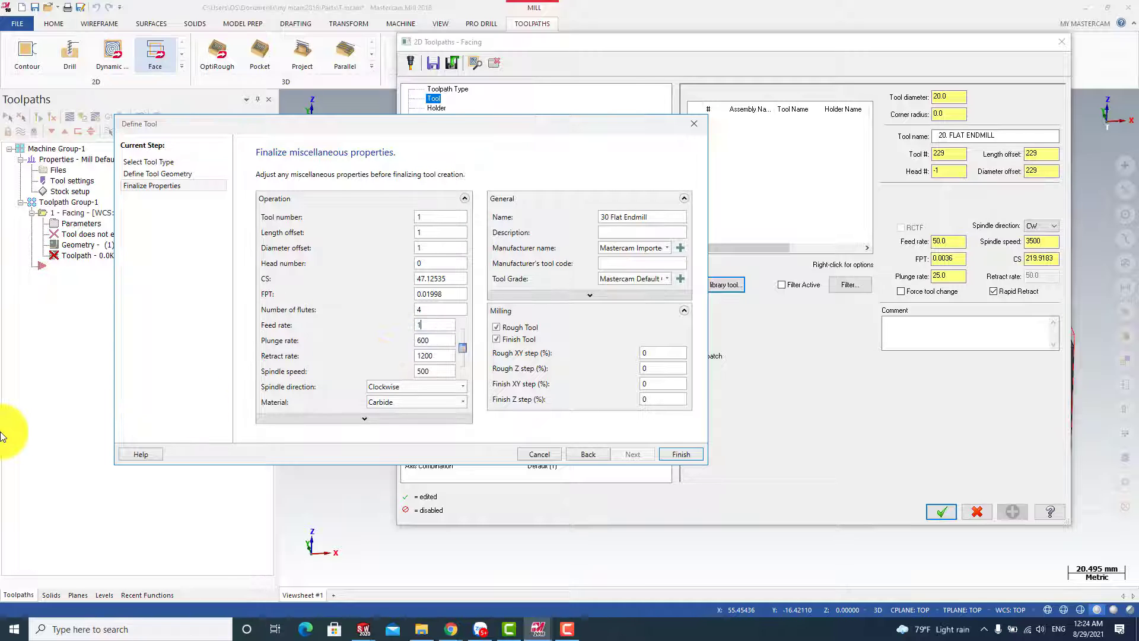
{"action": "left_click", "coordinate": [666, 454]}
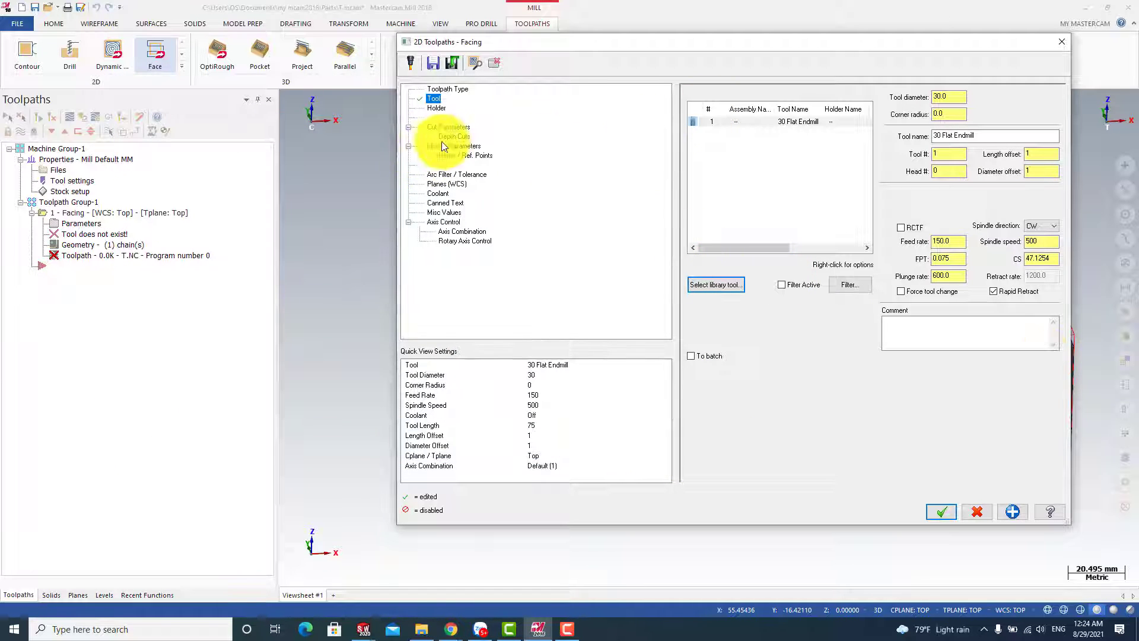
Preview holder B2C3-0016 on the end mill and assign the default holder to it
{"action": "left_click", "coordinate": [439, 110]}
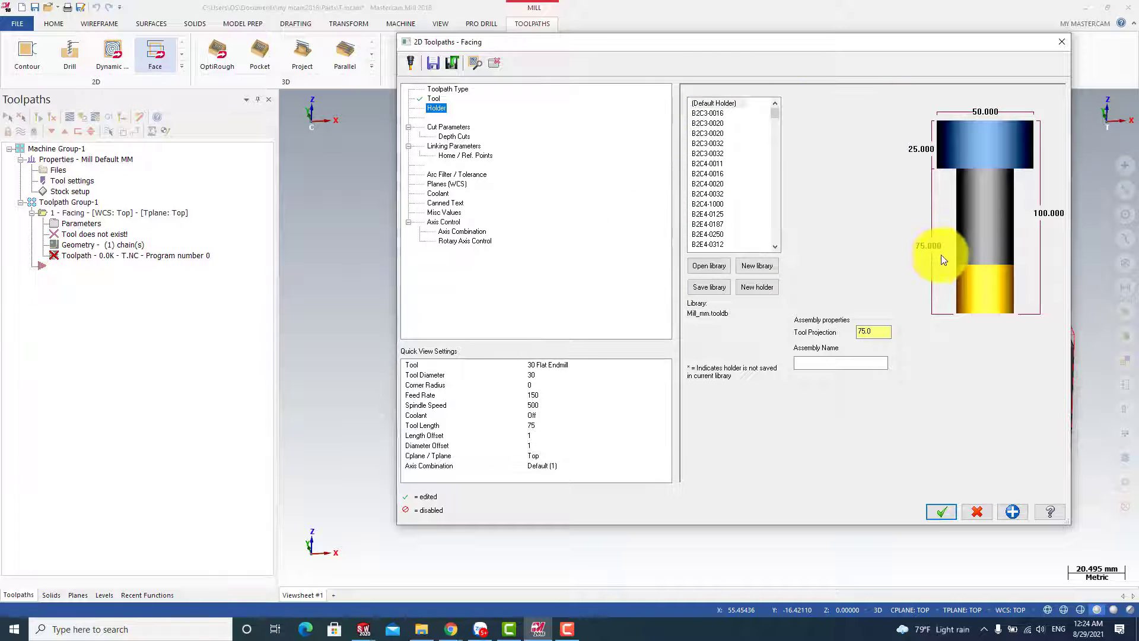
{"action": "left_click", "coordinate": [718, 112]}
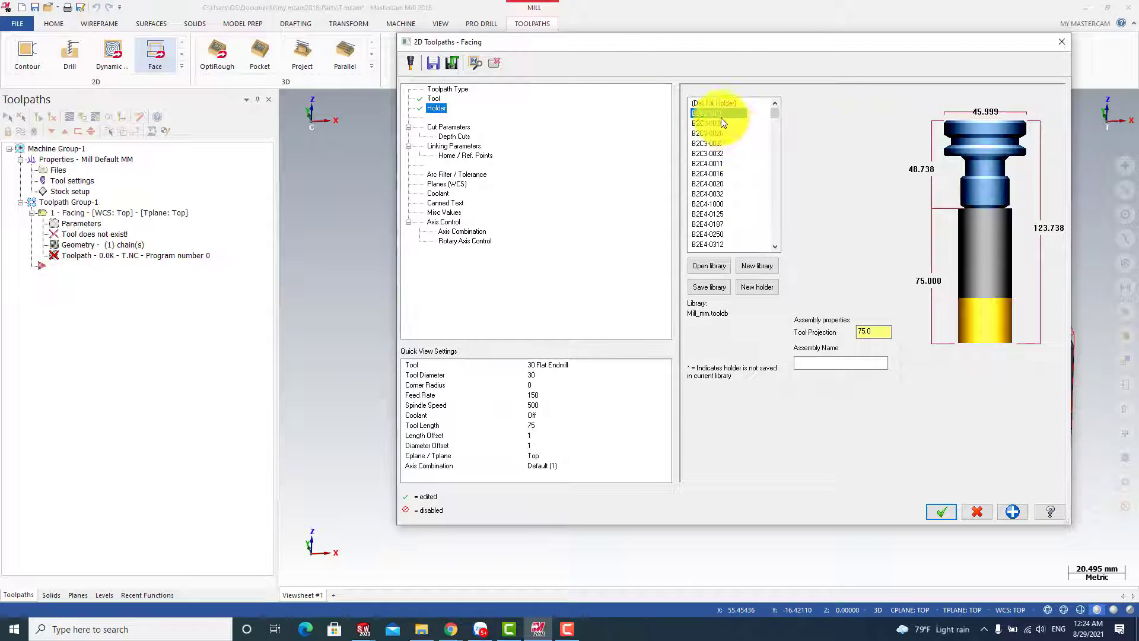
{"action": "left_click", "coordinate": [705, 103]}
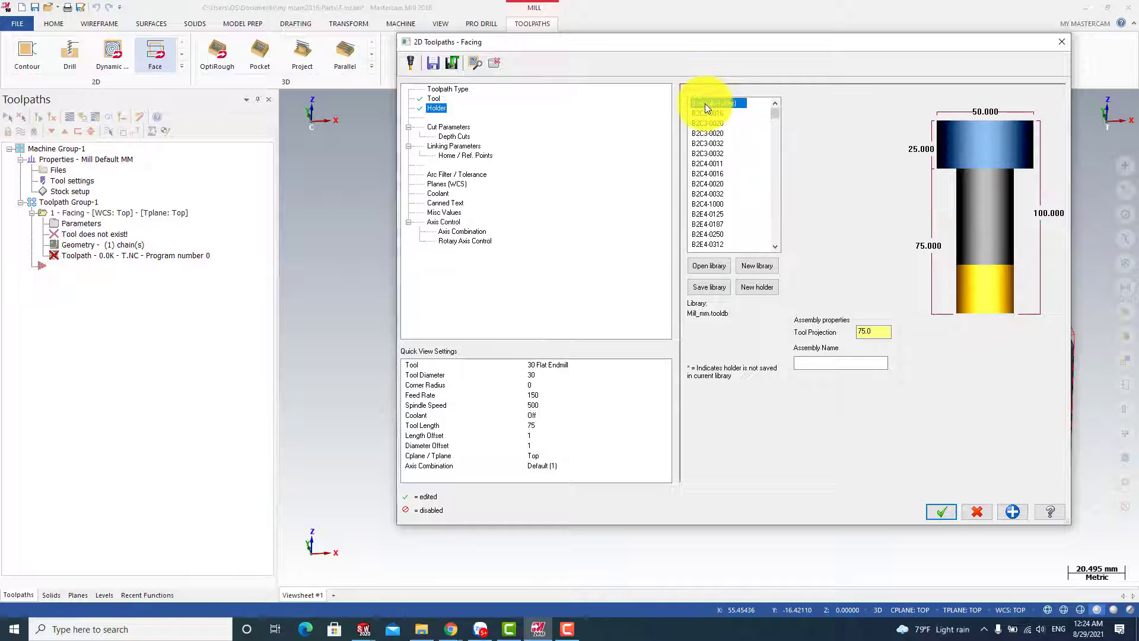
Compare the zigzag, one pass and dynamic styles in the facing cut parameters and set the style to Zigzag
{"action": "left_click", "coordinate": [439, 127]}
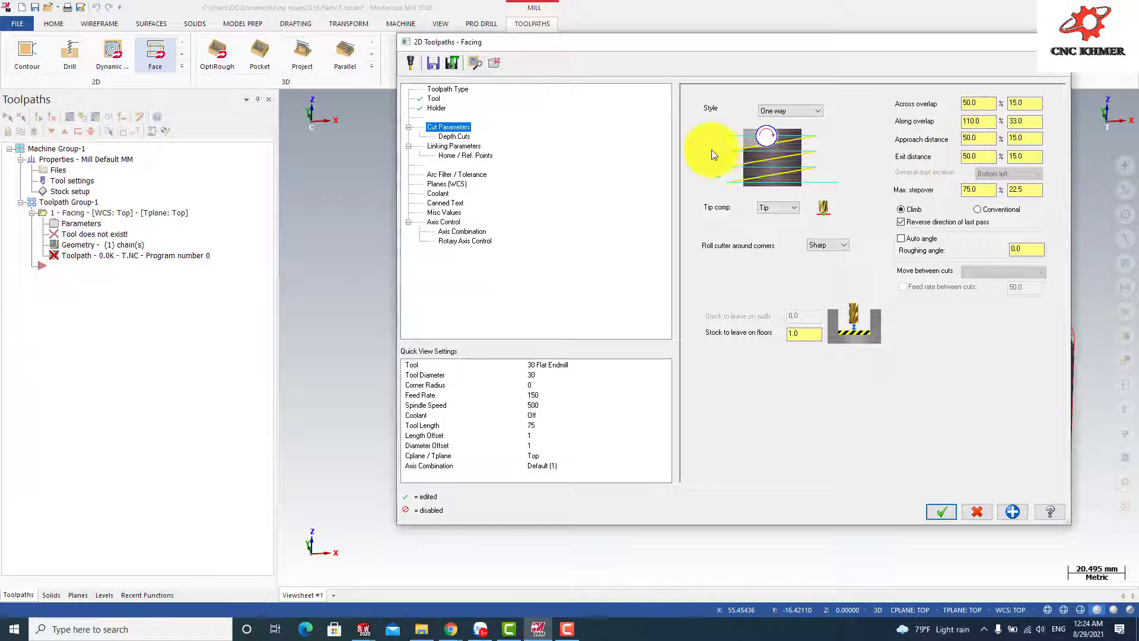
{"action": "left_click", "coordinate": [812, 117]}
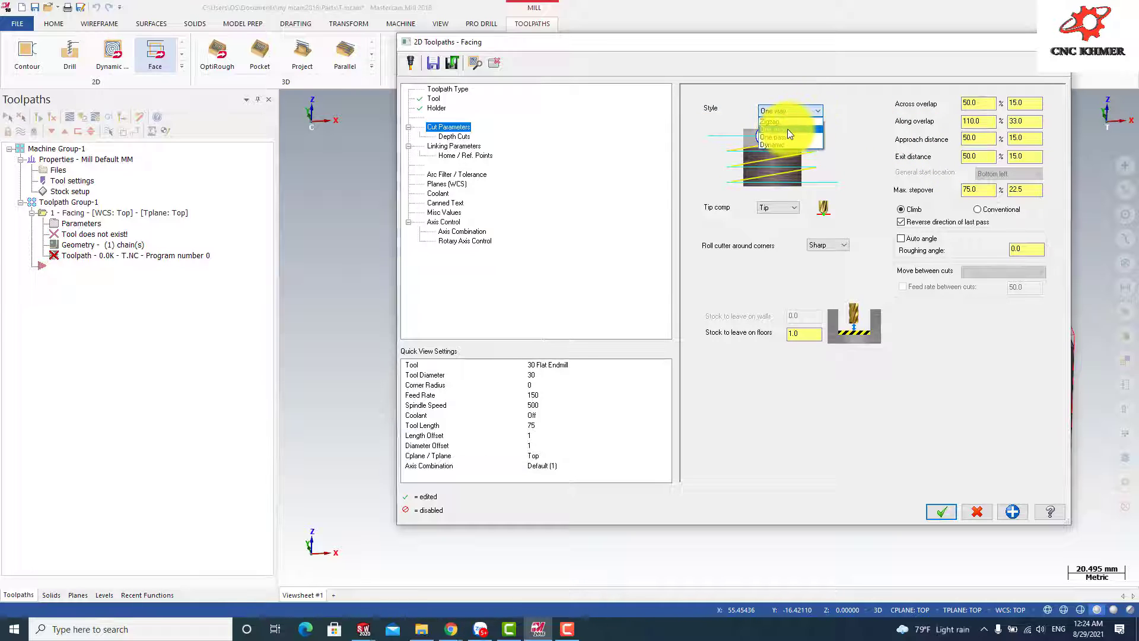
{"action": "left_click", "coordinate": [773, 125]}
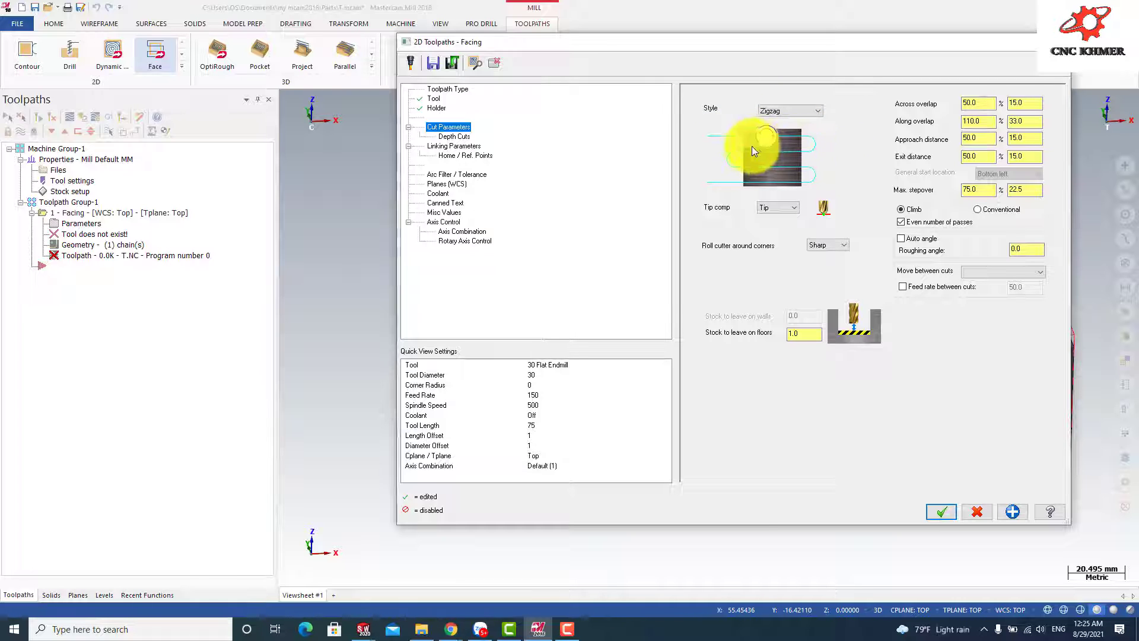
{"action": "left_click", "coordinate": [812, 111]}
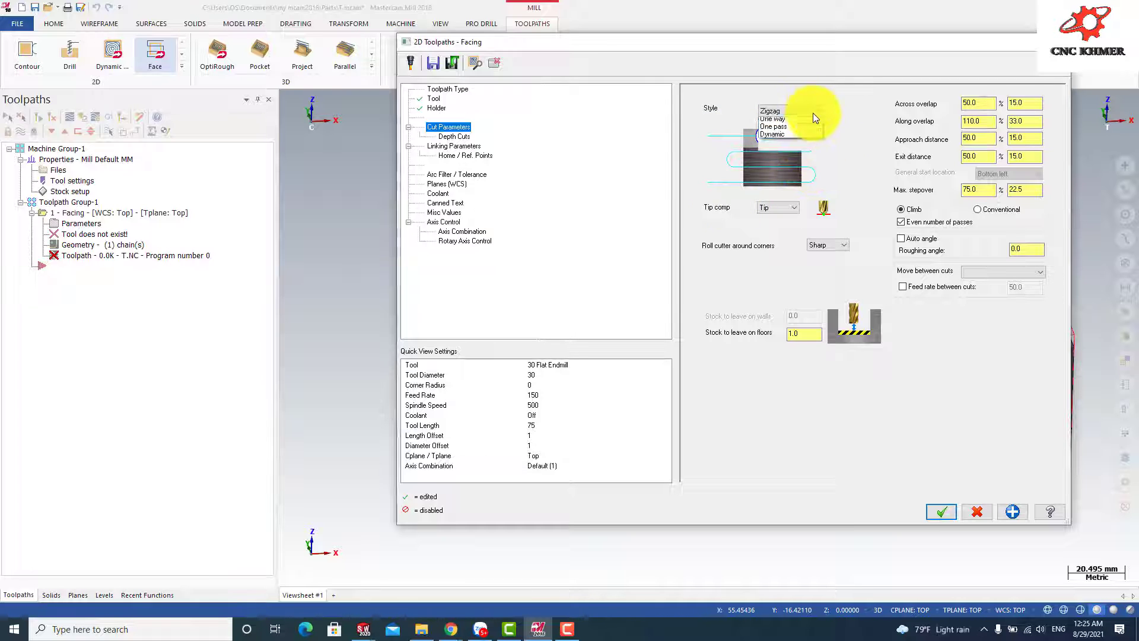
{"action": "left_click", "coordinate": [779, 139]}
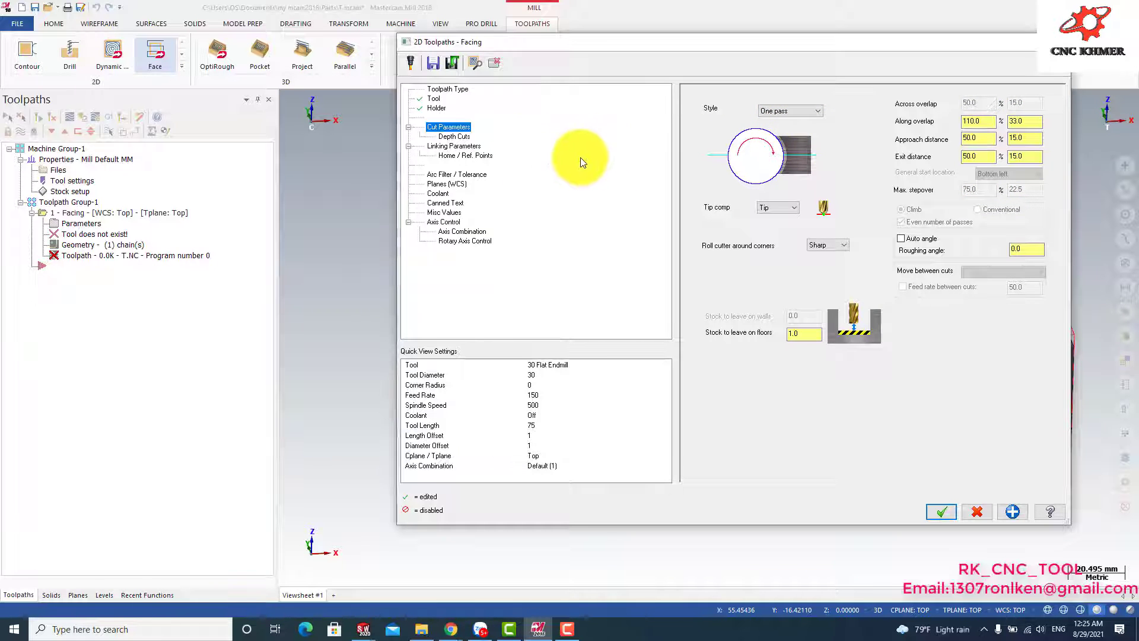
{"action": "left_click", "coordinate": [813, 110]}
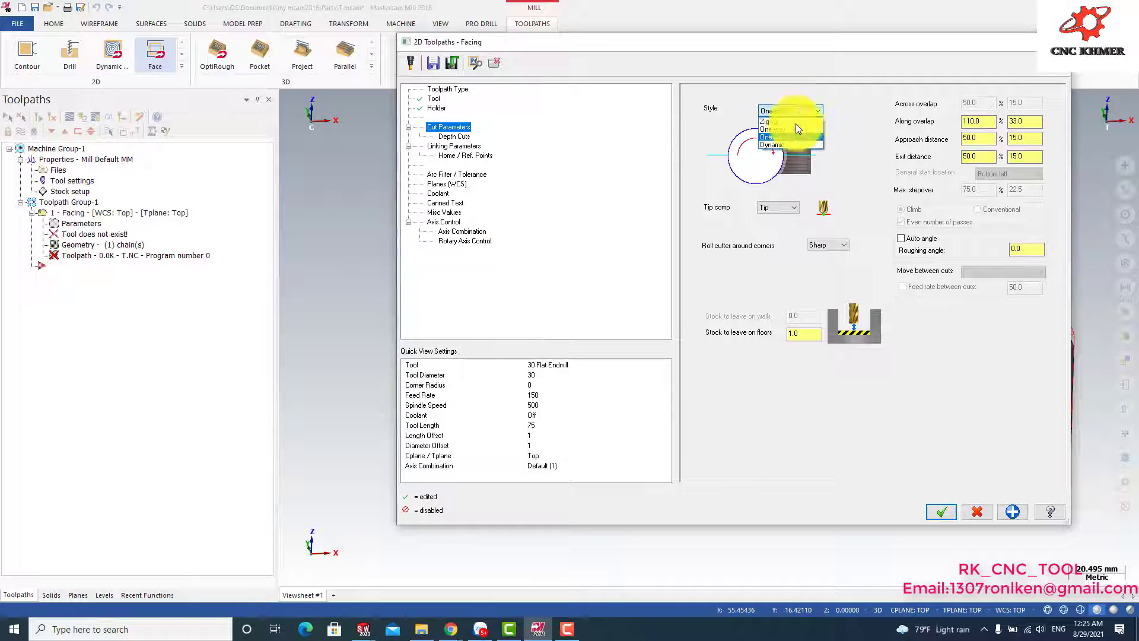
{"action": "left_click", "coordinate": [762, 144]}
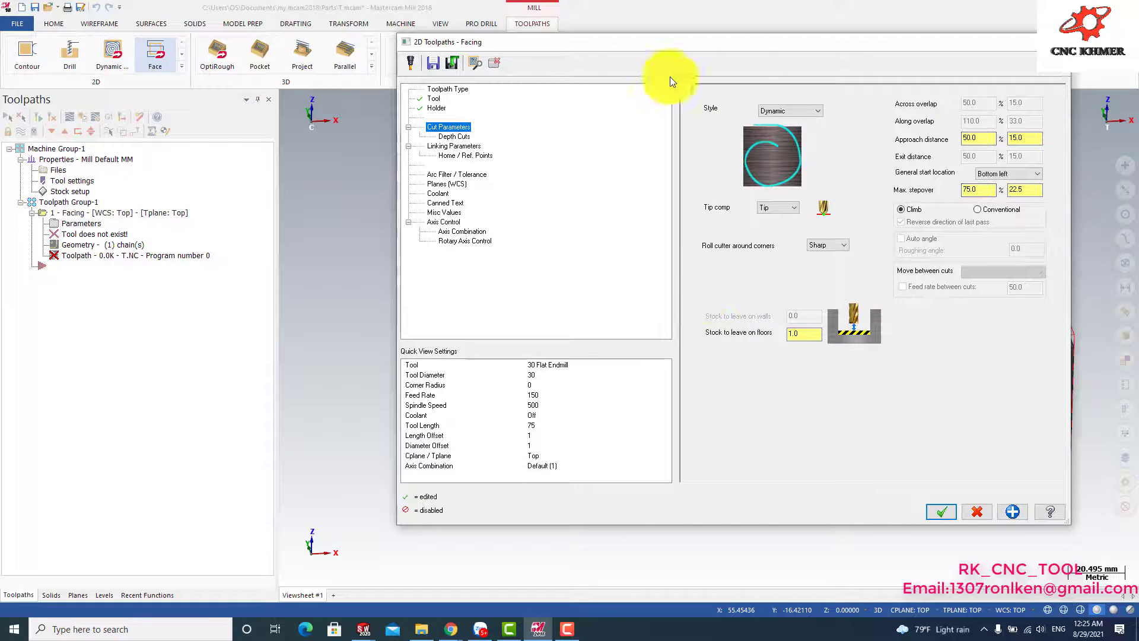
{"action": "left_click", "coordinate": [817, 111]}
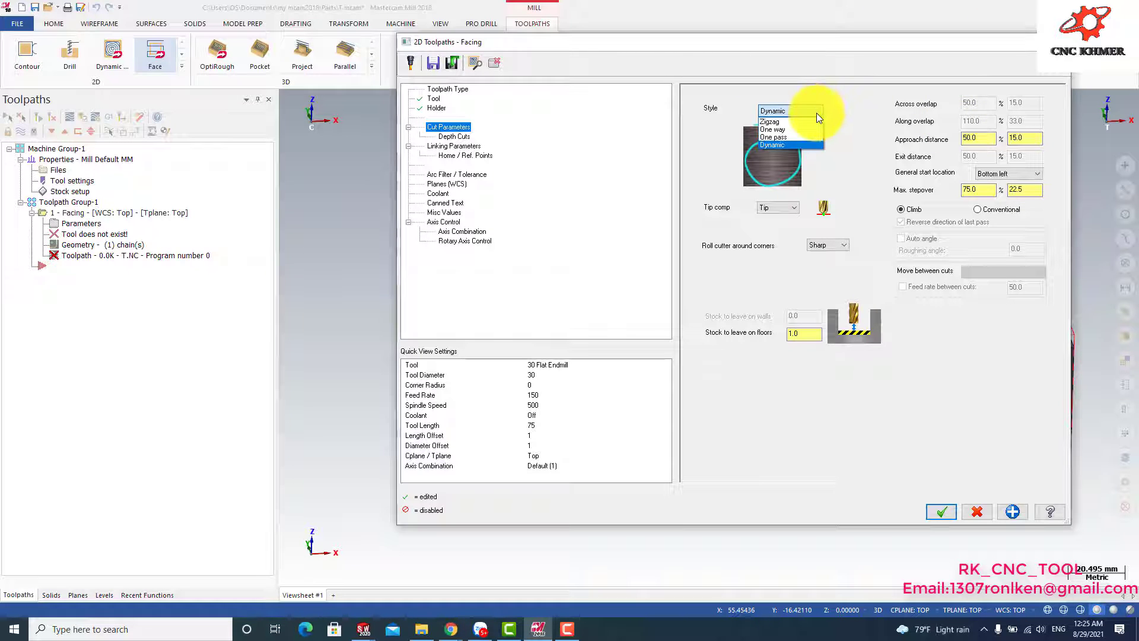
{"action": "left_click", "coordinate": [780, 121]}
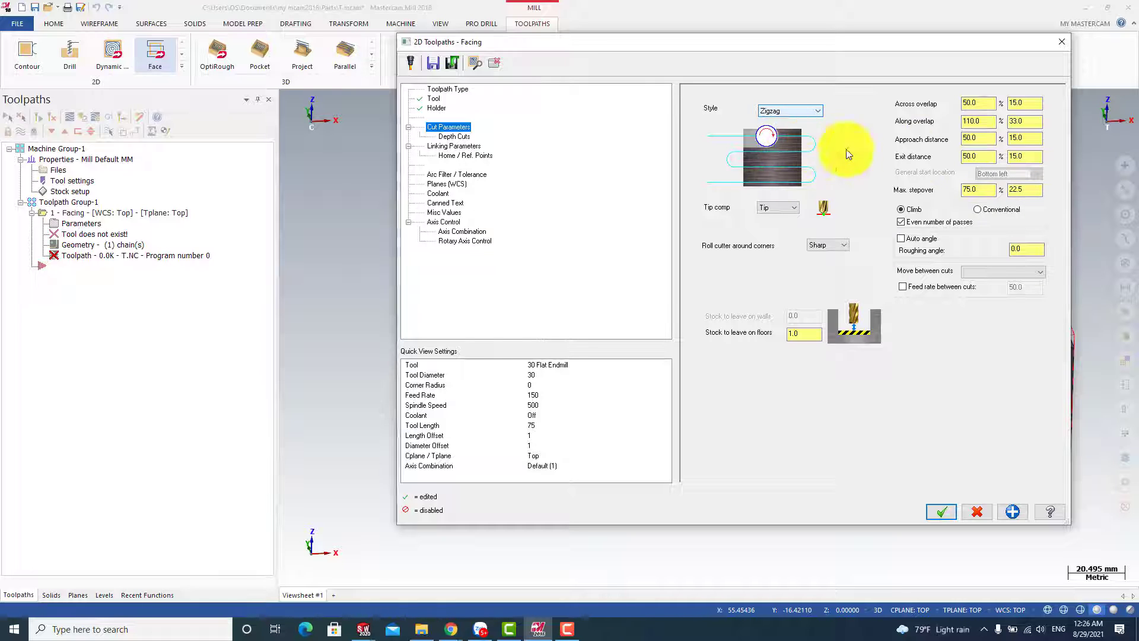
Set the facing toolpath's stock to leave on floors to 1 mm
{"action": "left_click", "coordinate": [1029, 188]}
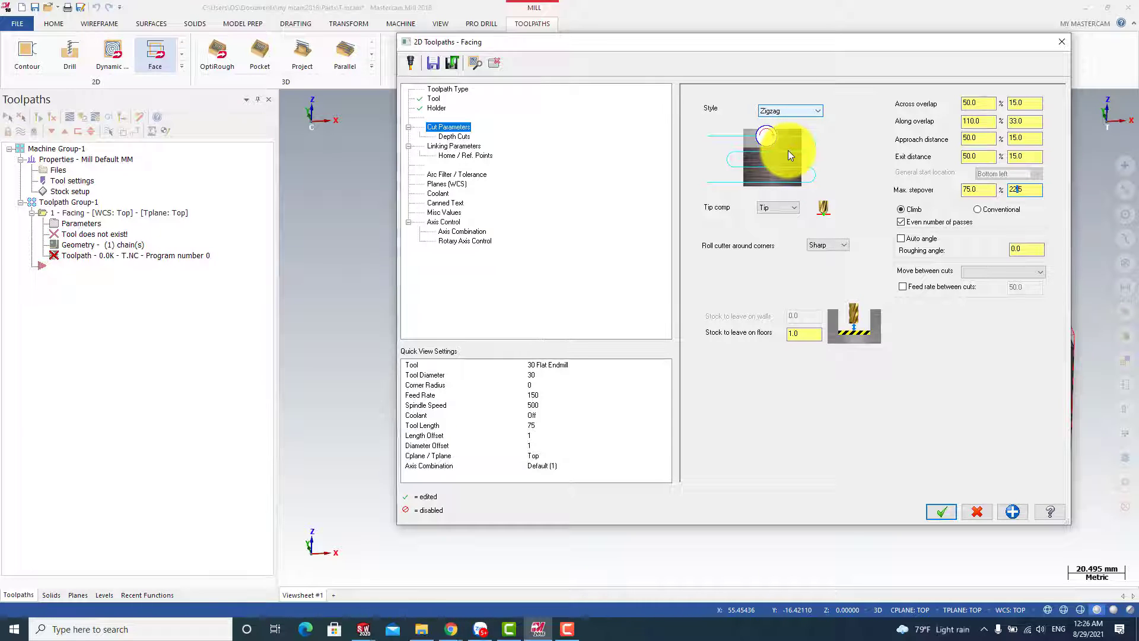
{"action": "left_click", "coordinate": [804, 337]}
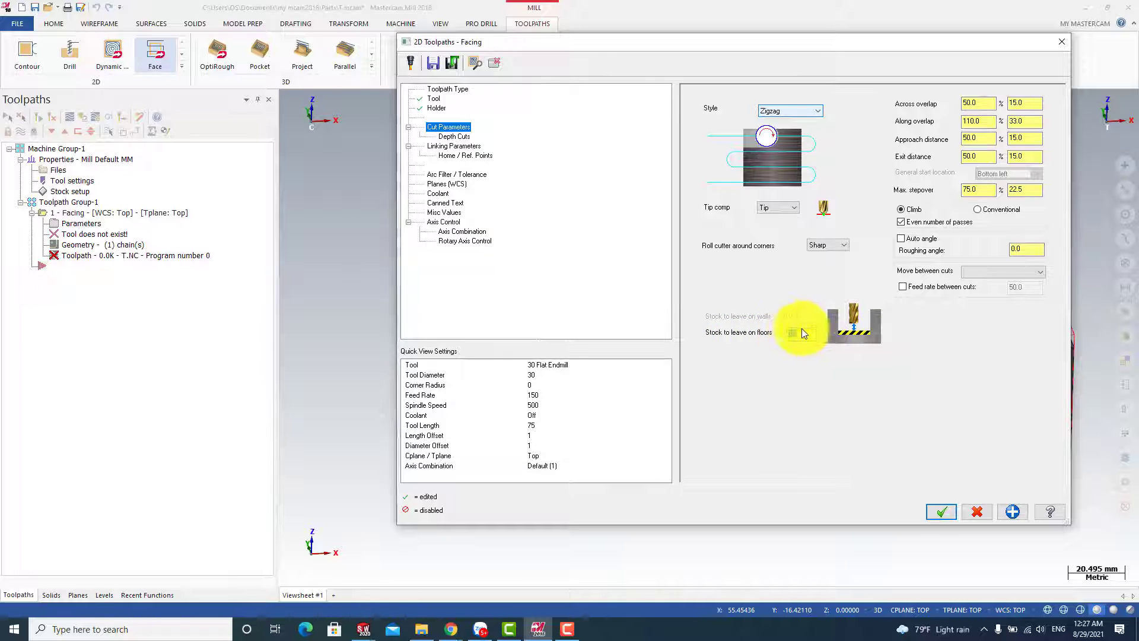
{"action": "type", "text": "1.0"}
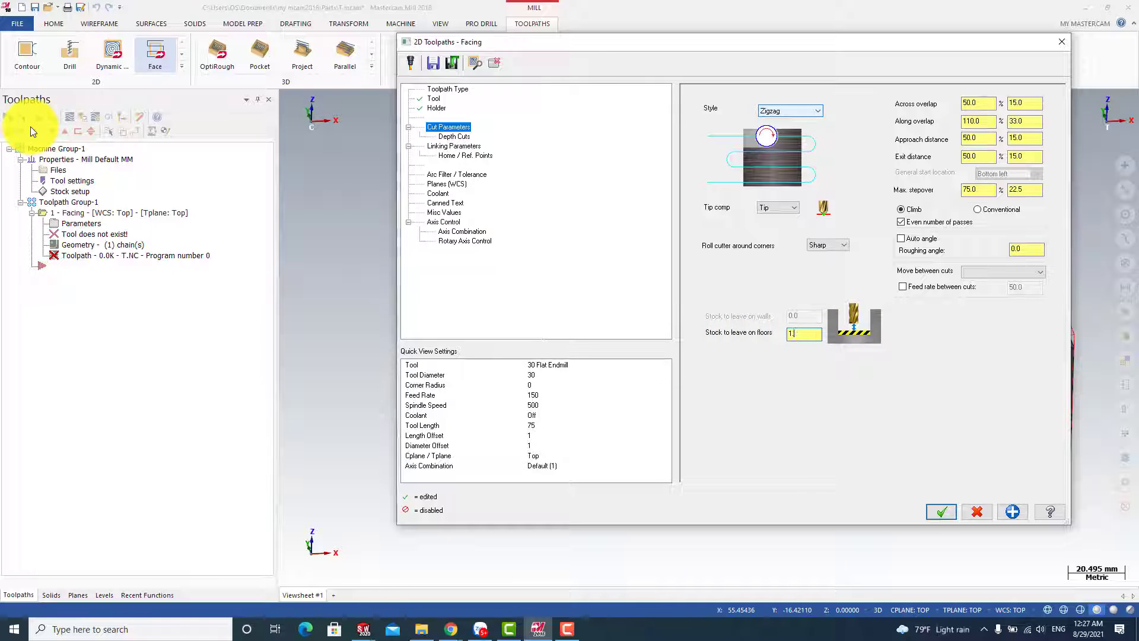
Set stock to leave on floors to 0.5 mm and define depth cuts with a 2 mm max rough step, 1 finish cut and 0.2 mm finish step
{"action": "key", "text": "BackSpace"}
{"action": "type", "text": "0.5"}
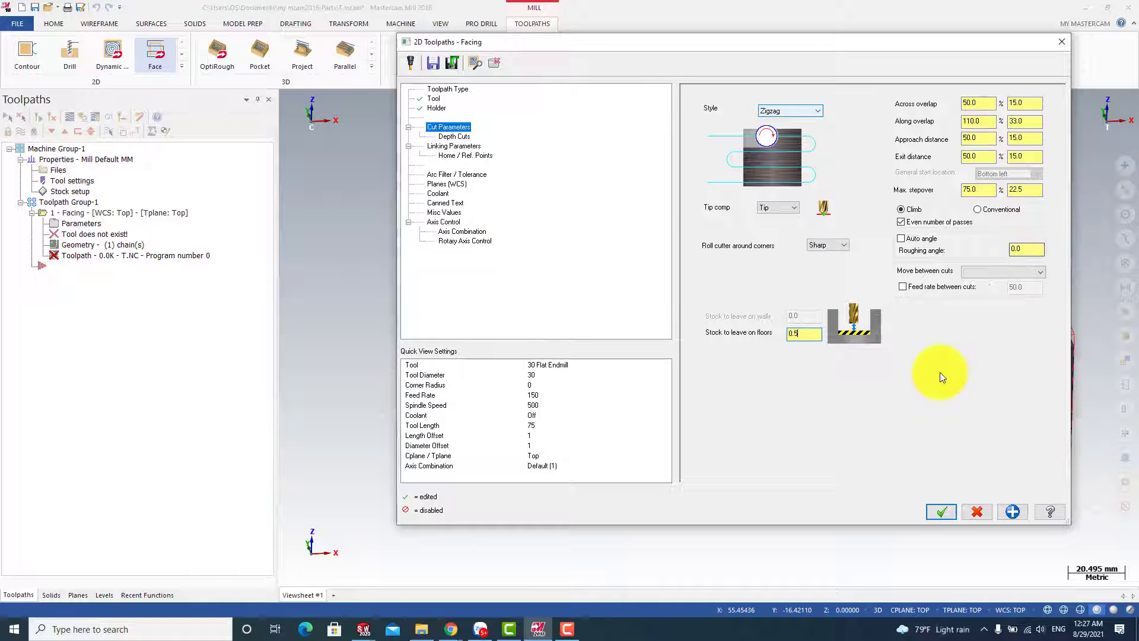
{"action": "left_click", "coordinate": [461, 137]}
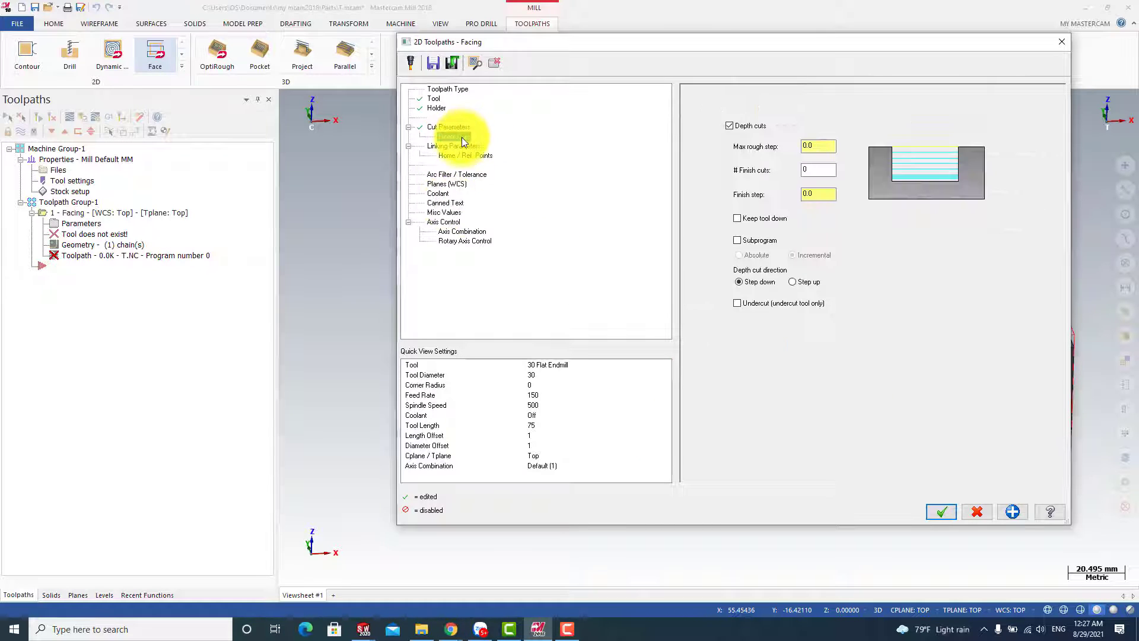
{"action": "double_click", "coordinate": [818, 146]}
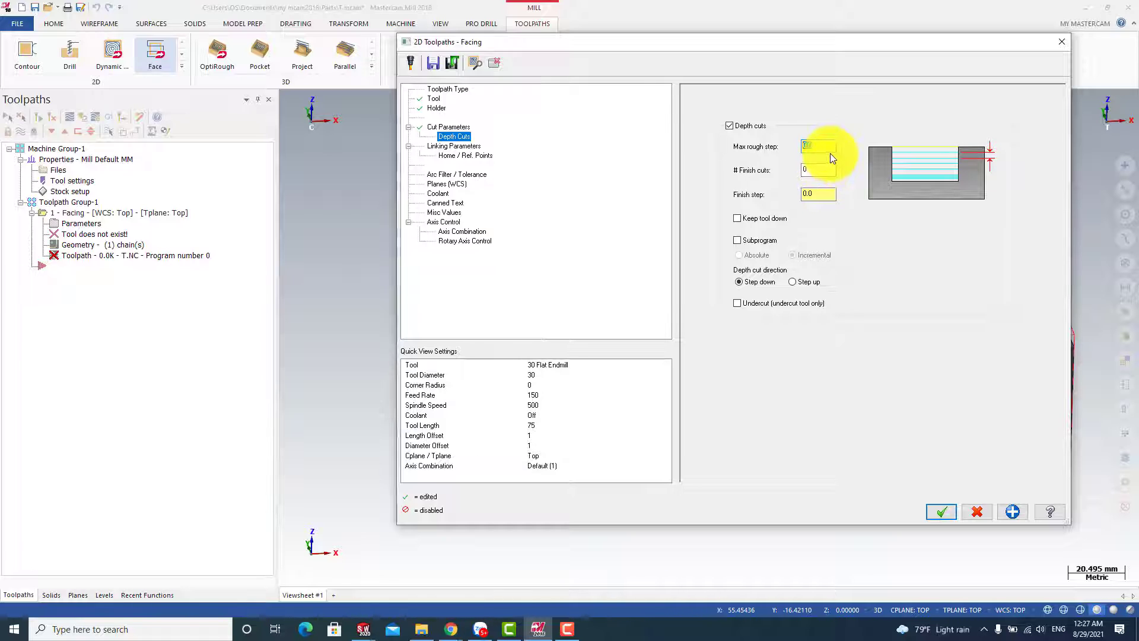
{"action": "type", "text": "2"}
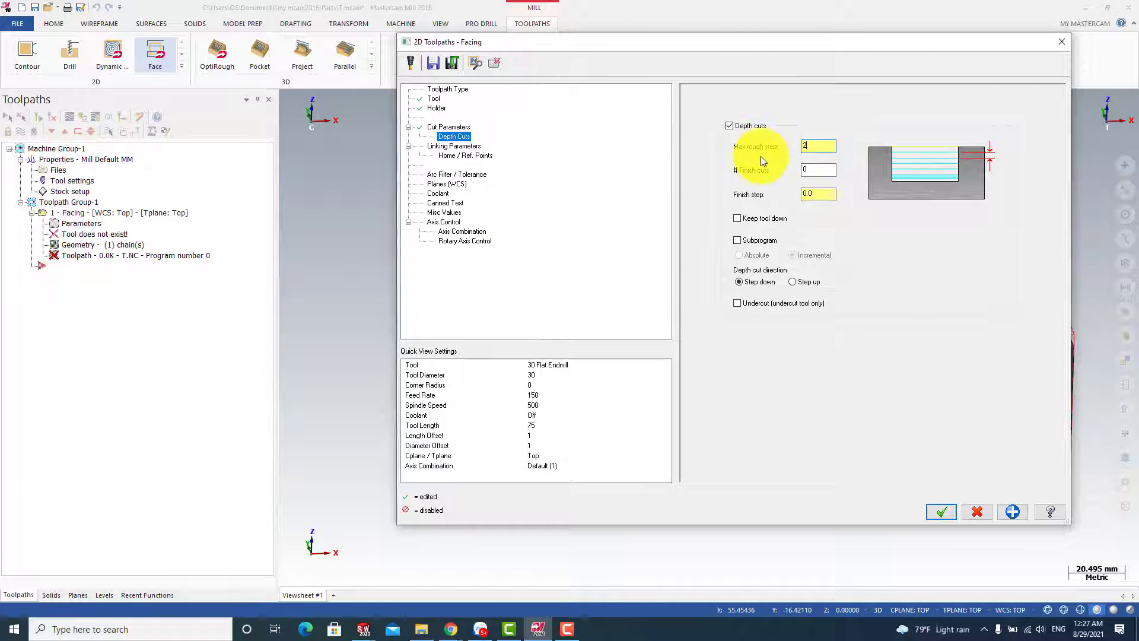
{"action": "left_click", "coordinate": [808, 171]}
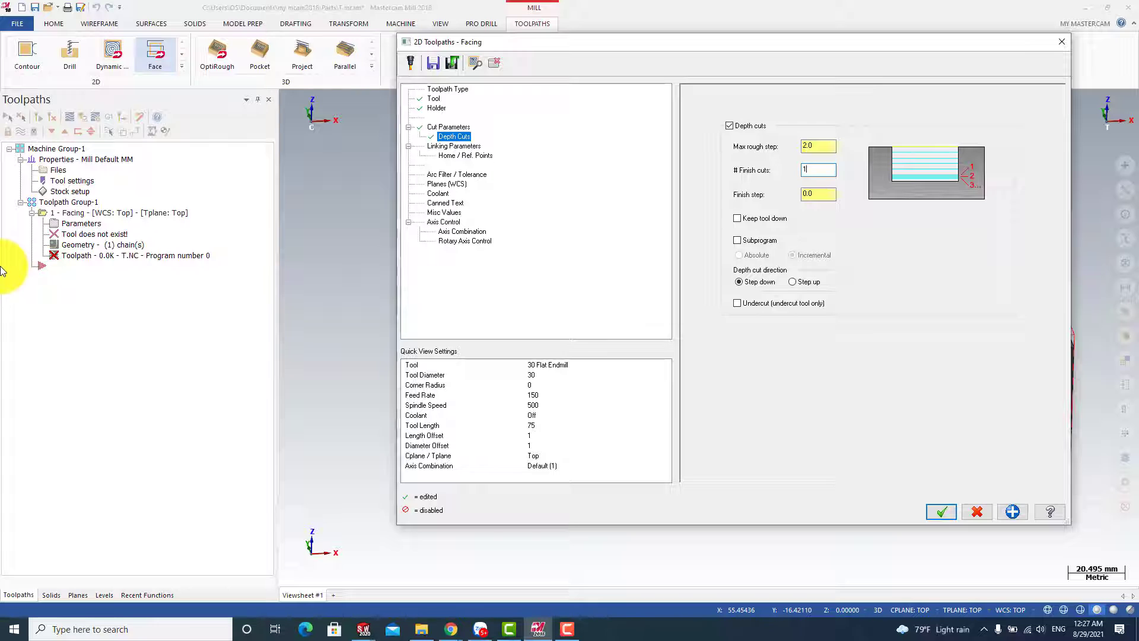
{"action": "left_click", "coordinate": [821, 193]}
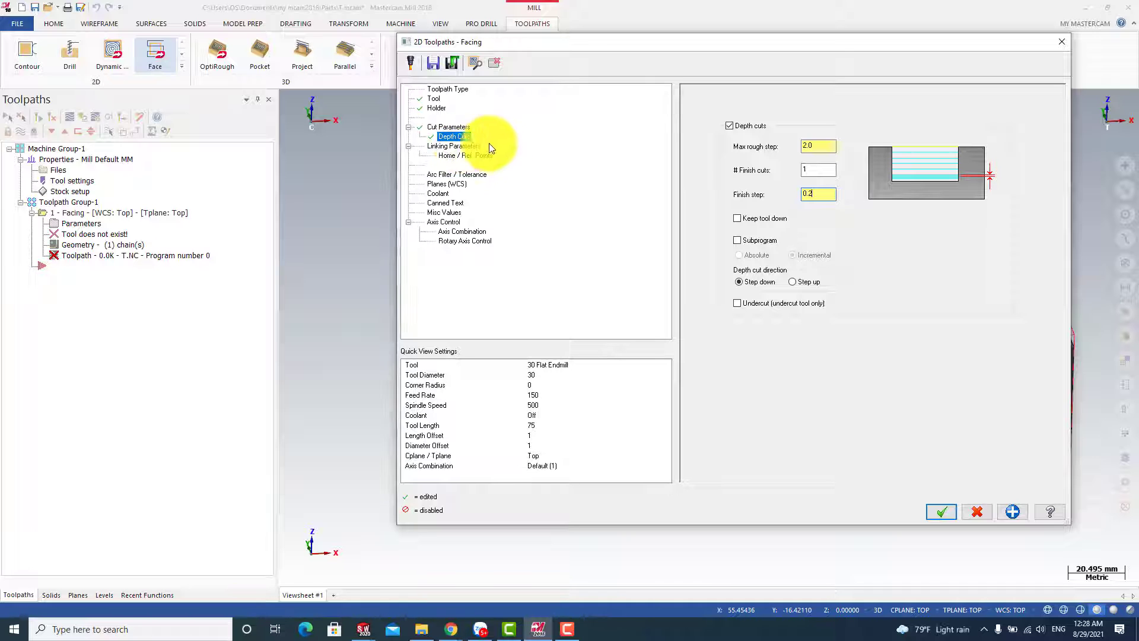
In the linking parameters, enable the clearance height and make the depth, feed plane and retract values absolute
{"action": "left_click", "coordinate": [446, 146]}
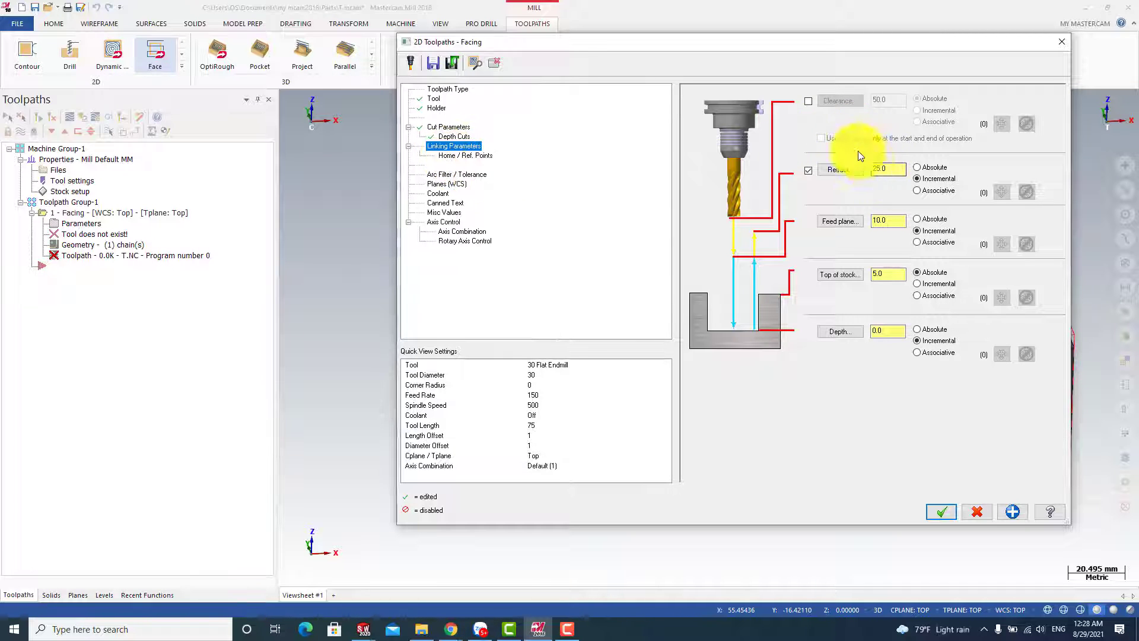
{"action": "left_click", "coordinate": [808, 102]}
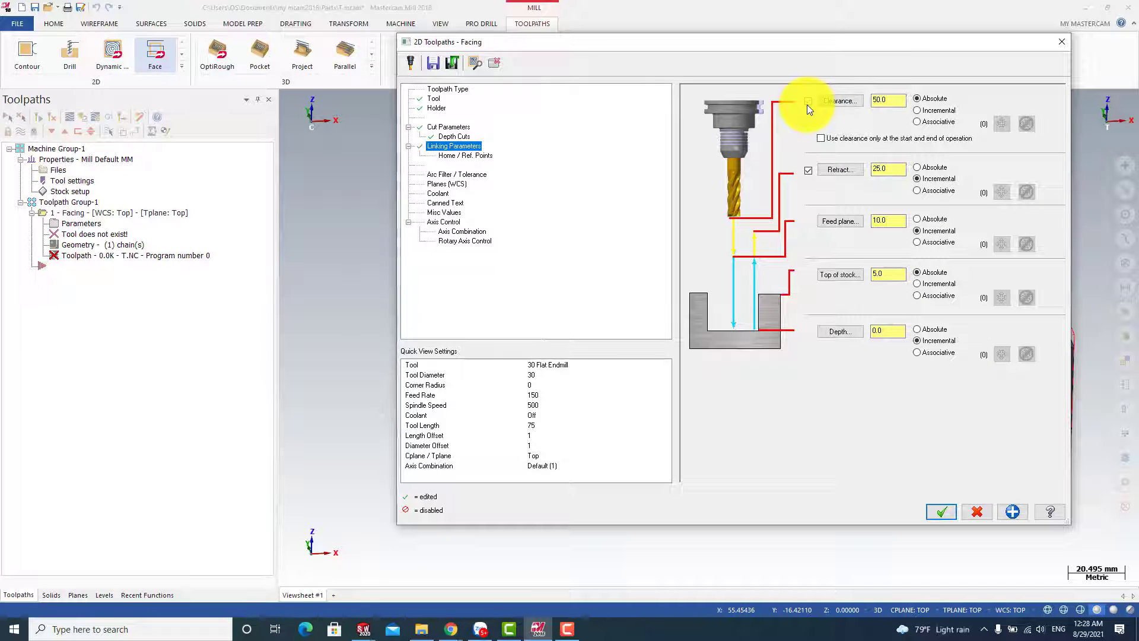
{"action": "left_click", "coordinate": [808, 103]}
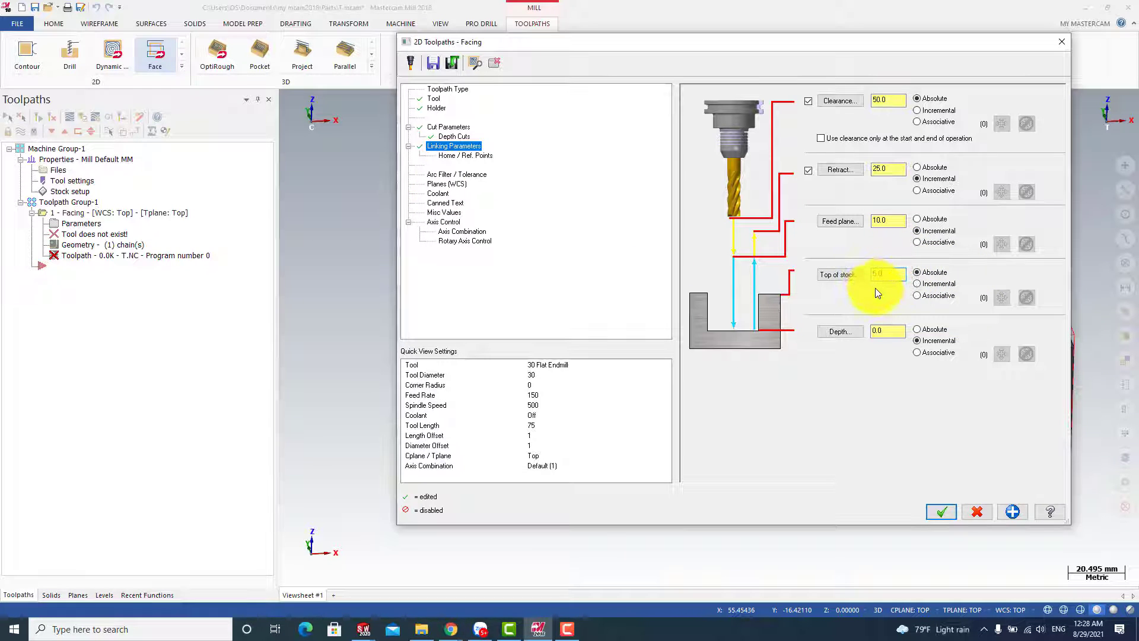
{"action": "left_click", "coordinate": [885, 332]}
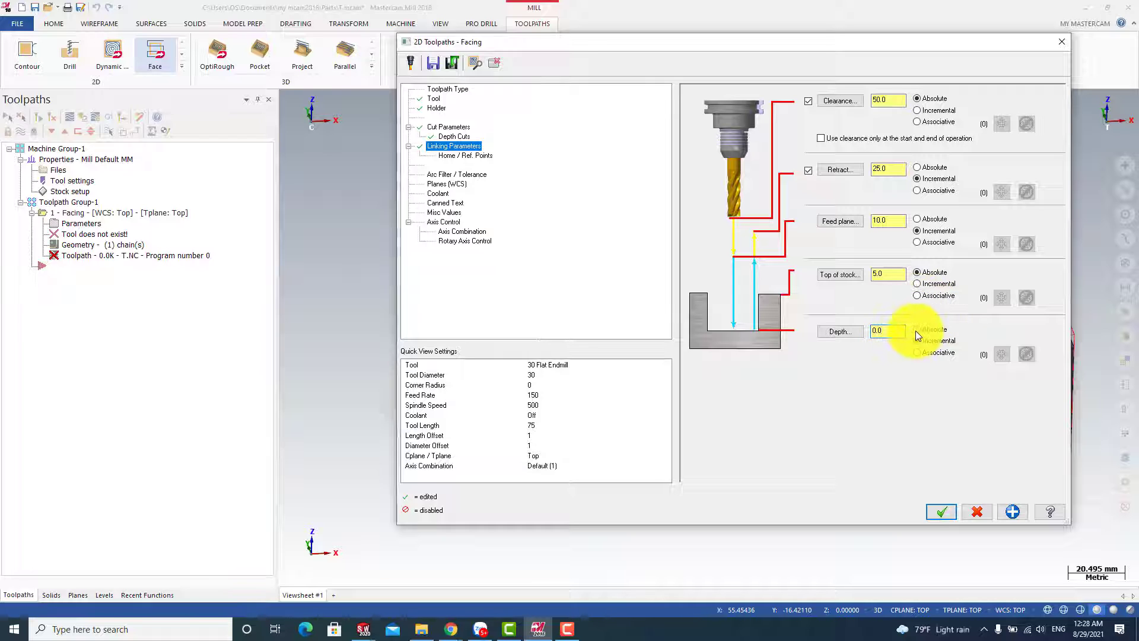
{"action": "left_click", "coordinate": [917, 219]}
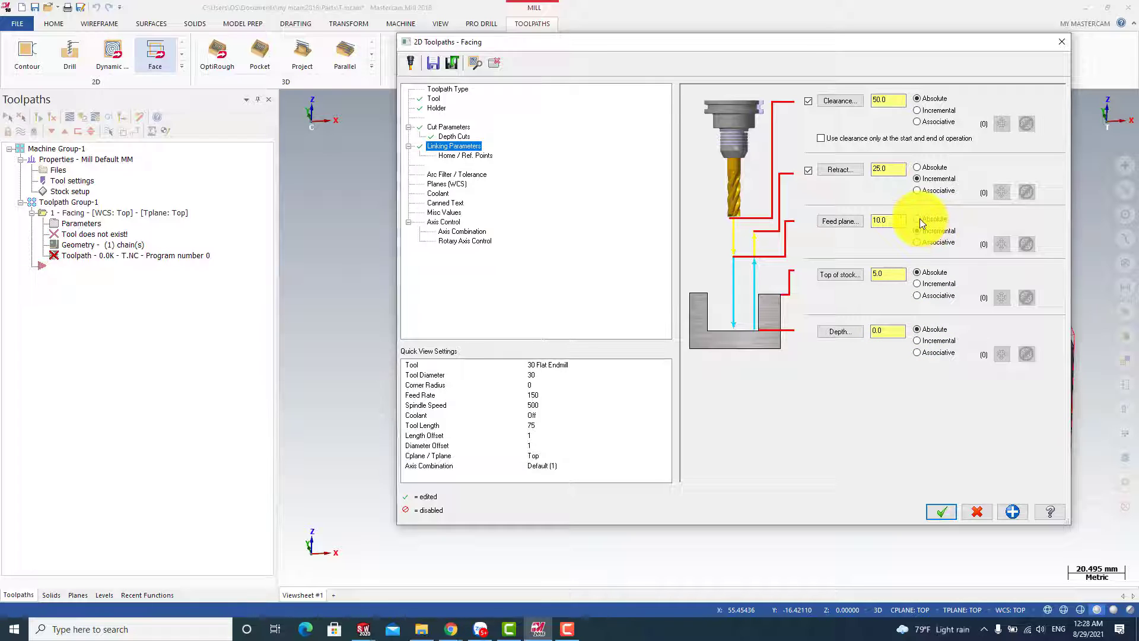
{"action": "left_click", "coordinate": [917, 167]}
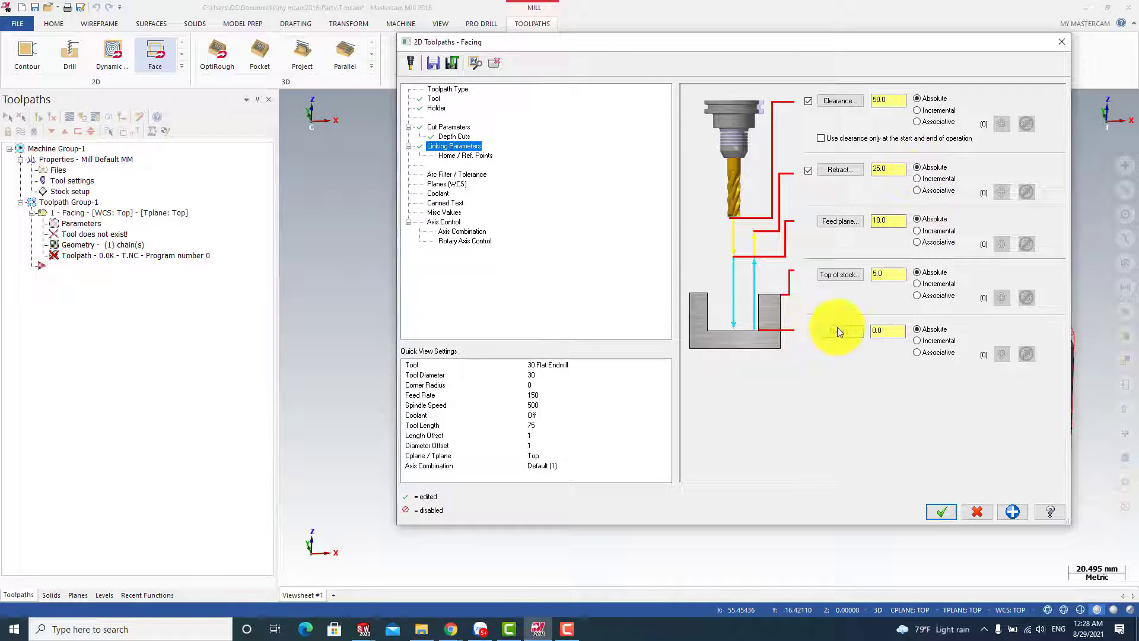
Pick the facing depth from the origin point at the block's top corner
{"action": "left_click", "coordinate": [839, 329]}
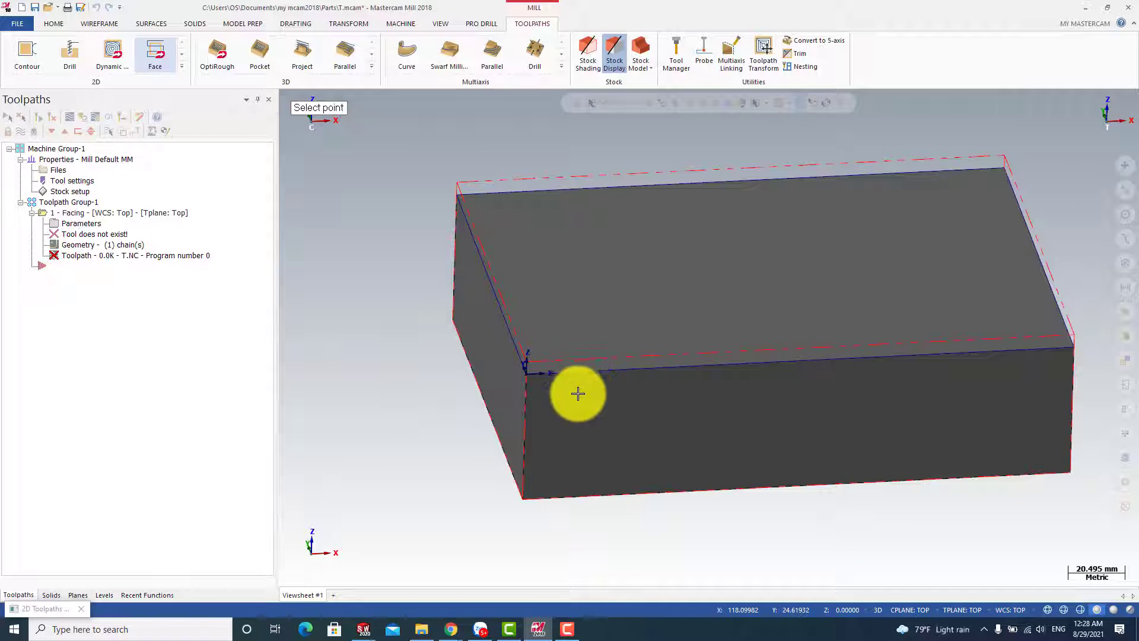
{"action": "scroll", "coordinate": [529, 377], "scroll_direction": "up", "scroll_amount": 1}
{"action": "left_click", "coordinate": [530, 377]}
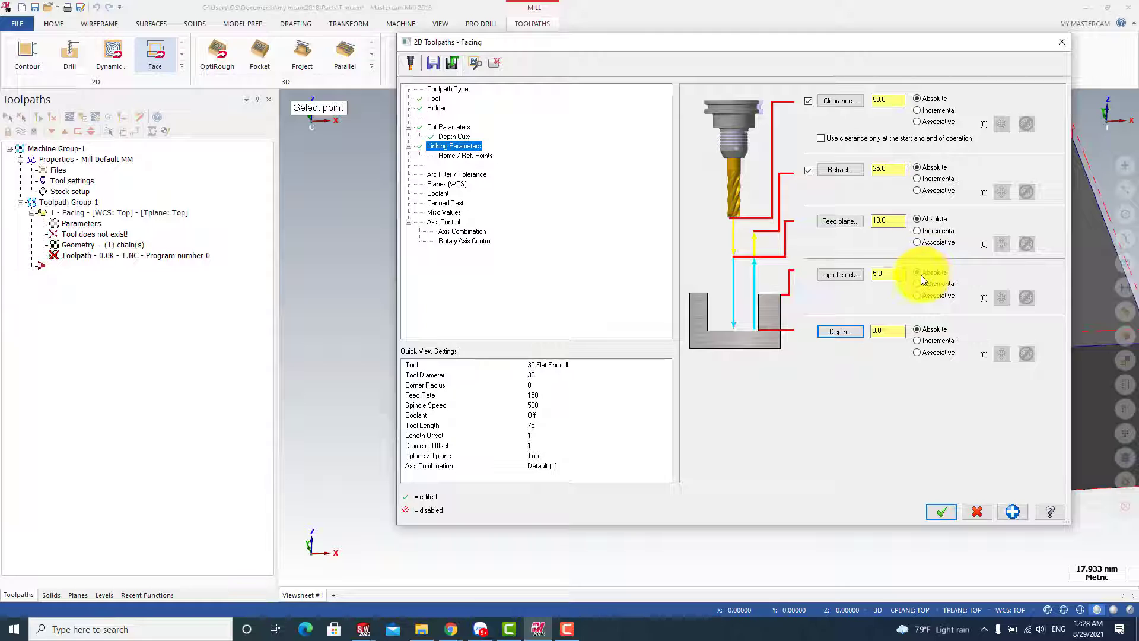
Set the facing toolpath's top of stock to 5 mm and its feed plane to 7 mm
{"action": "left_click", "coordinate": [842, 273]}
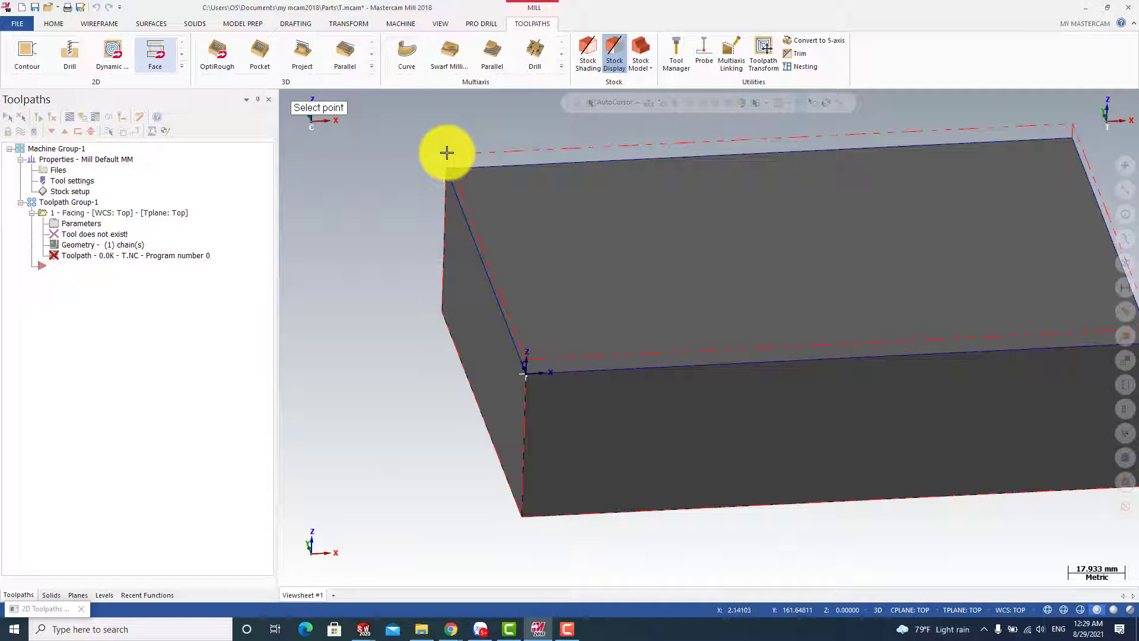
{"action": "left_click", "coordinate": [447, 153]}
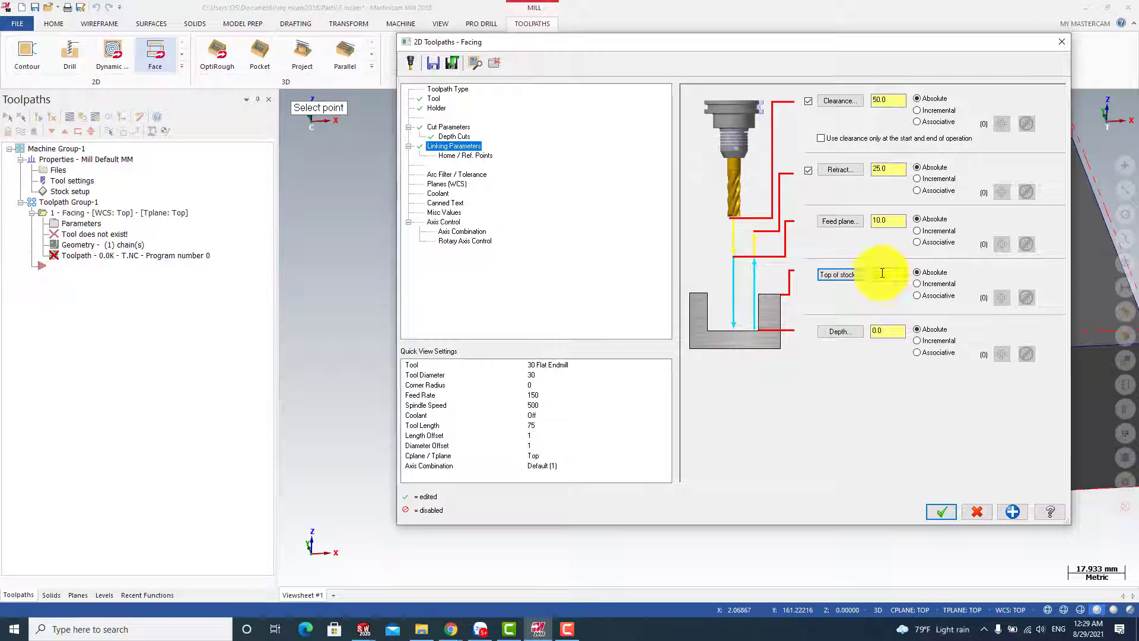
{"action": "left_click_drag", "start_coordinate": [894, 279], "coordinate": [831, 283]}
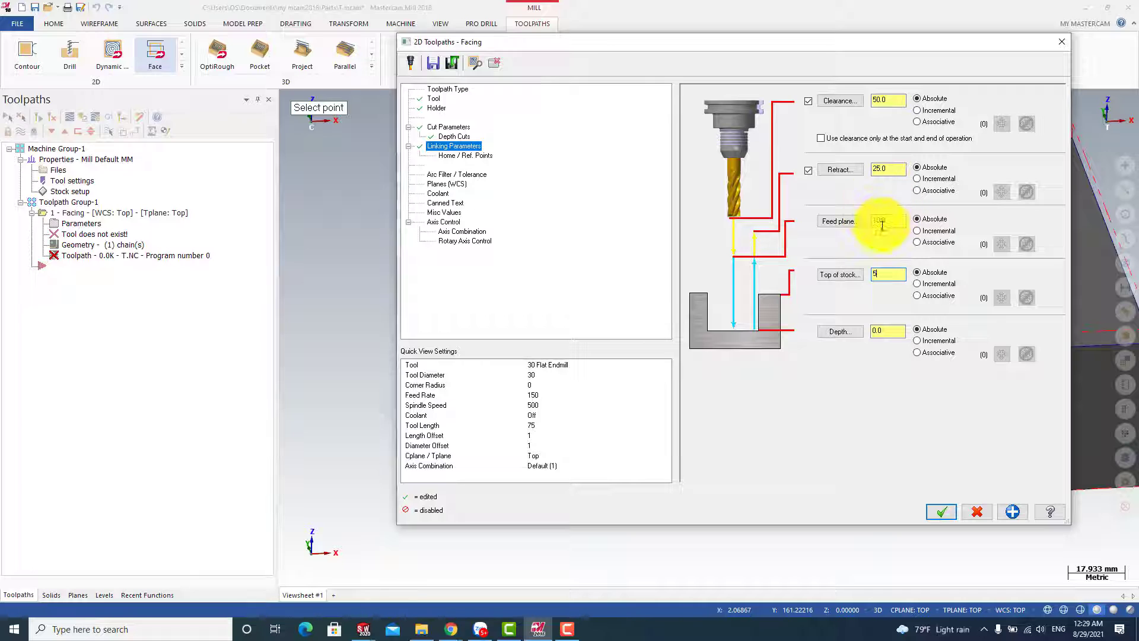
{"action": "left_click_drag", "start_coordinate": [894, 221], "coordinate": [822, 222]}
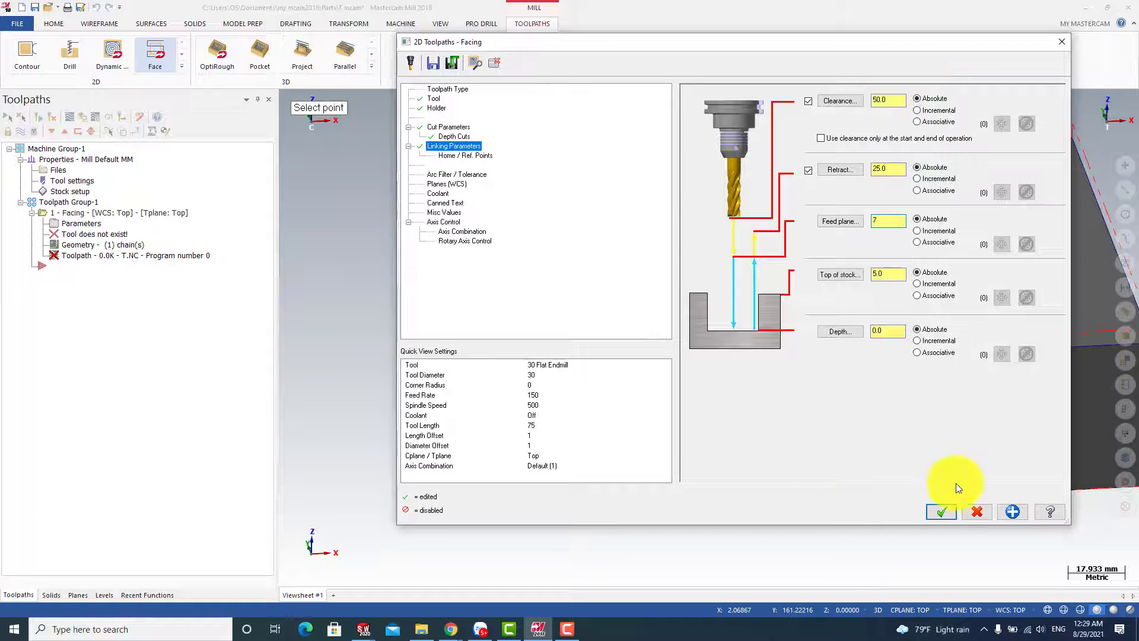
{"action": "left_click", "coordinate": [949, 514]}
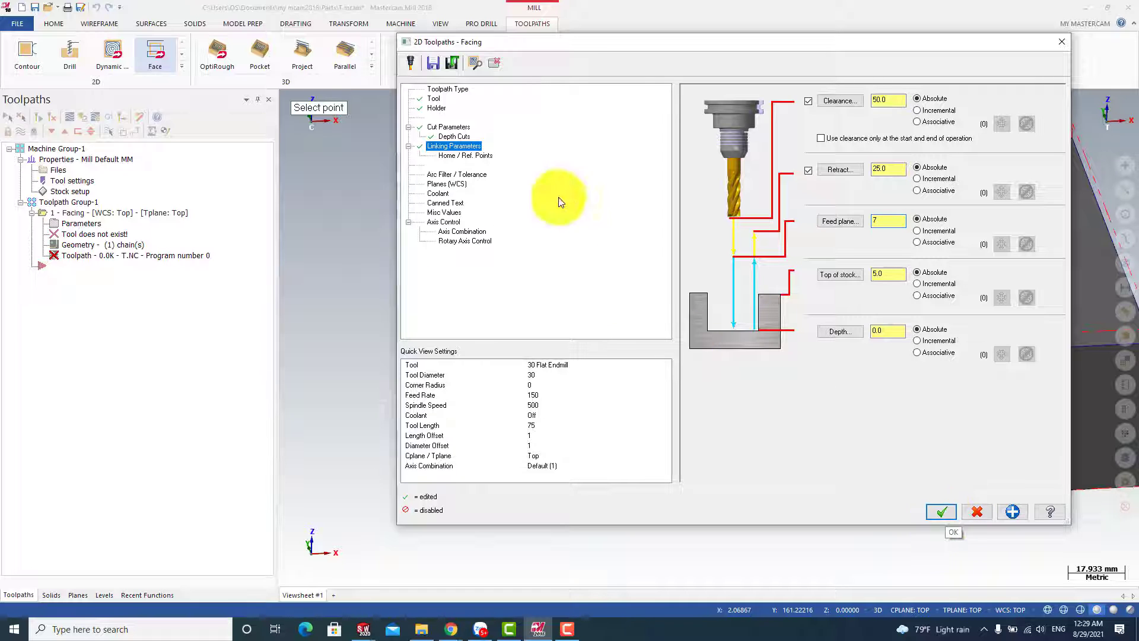
Review the home position, coolant and planes settings, and generate the facing toolpath on the block
{"action": "left_click", "coordinate": [465, 155]}
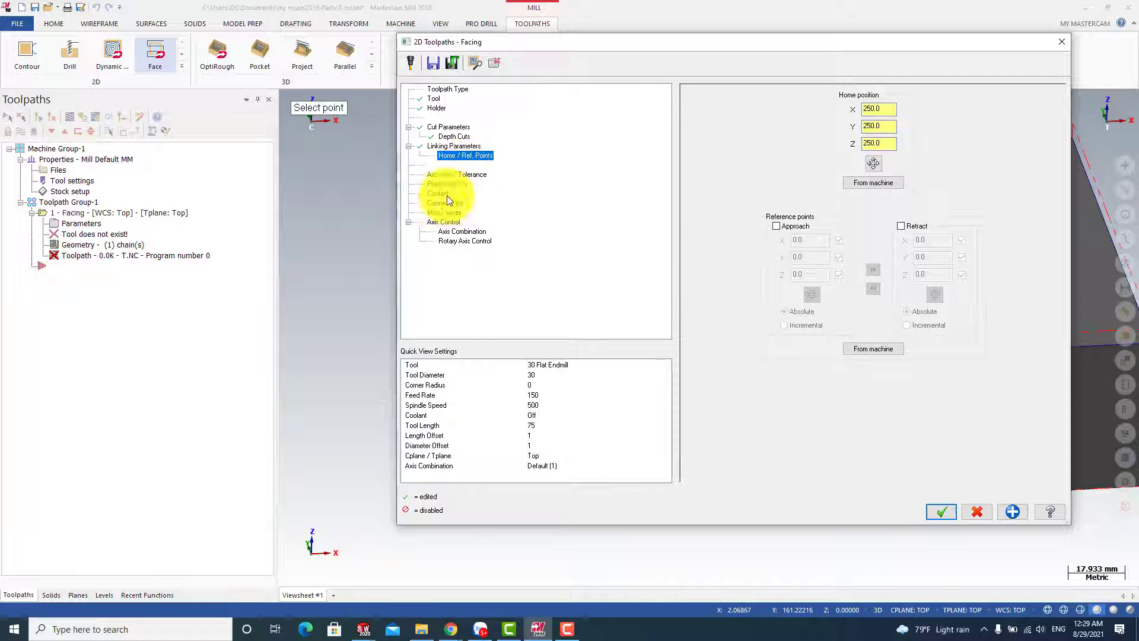
{"action": "left_click", "coordinate": [454, 176]}
{"action": "left_click", "coordinate": [447, 190]}
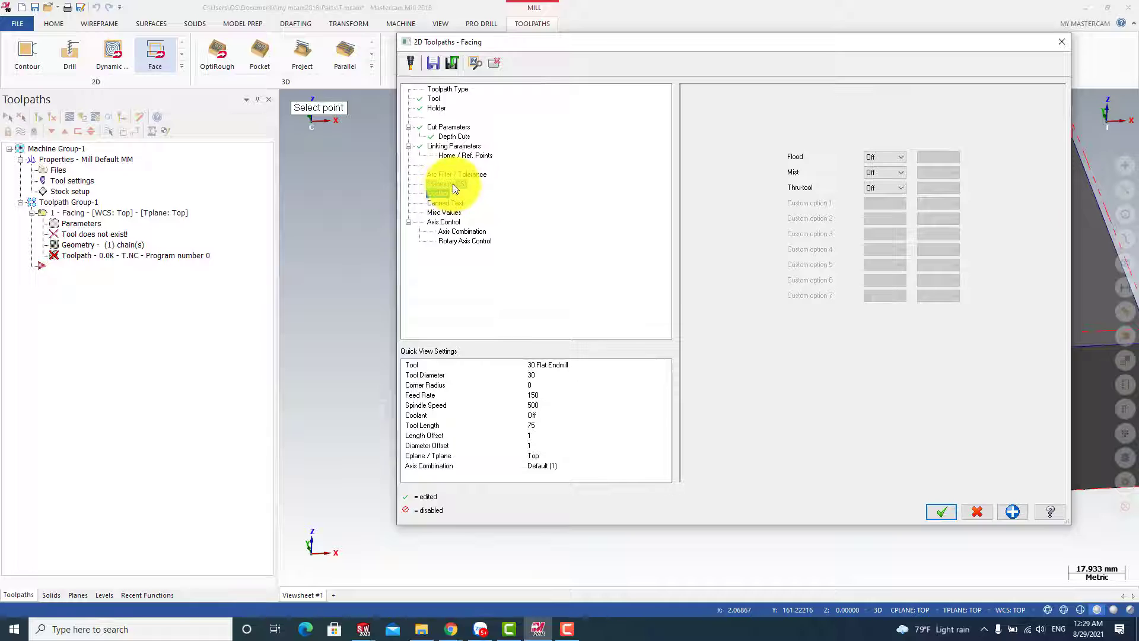
{"action": "left_click", "coordinate": [453, 185]}
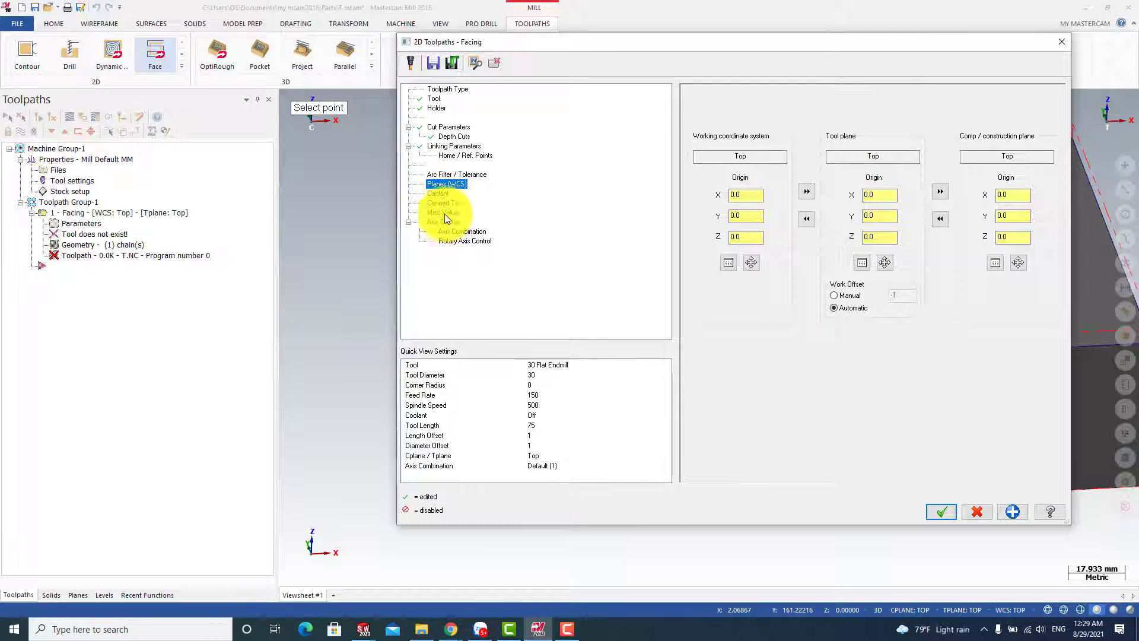
{"action": "left_click", "coordinate": [941, 511]}
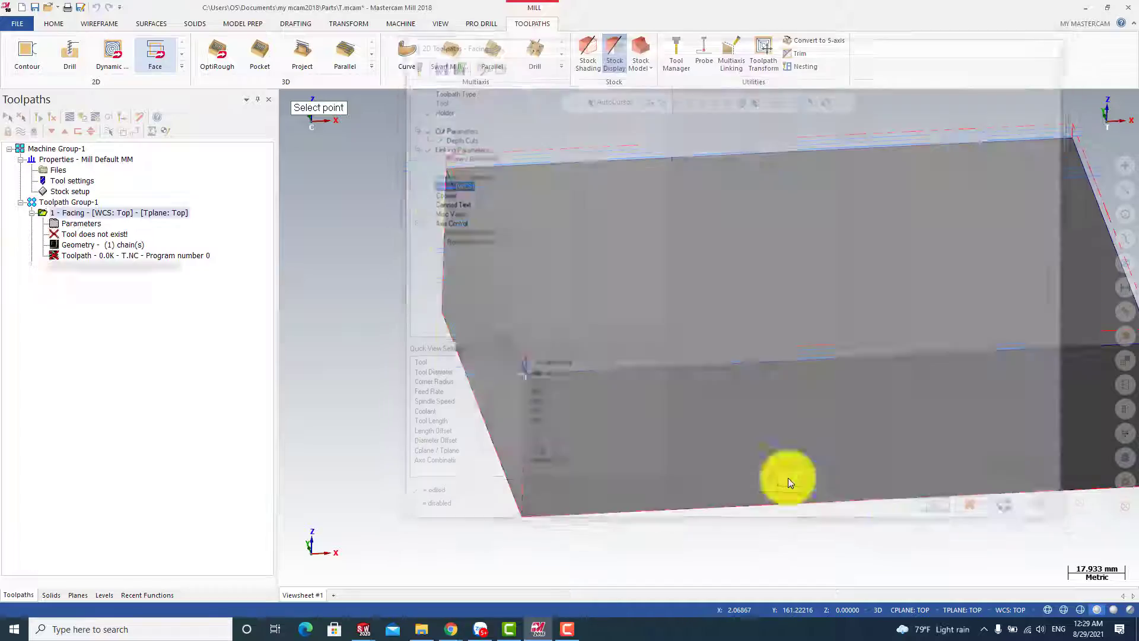
{"action": "middle_click_drag", "start_coordinate": [594, 253], "coordinate": [649, 277]}
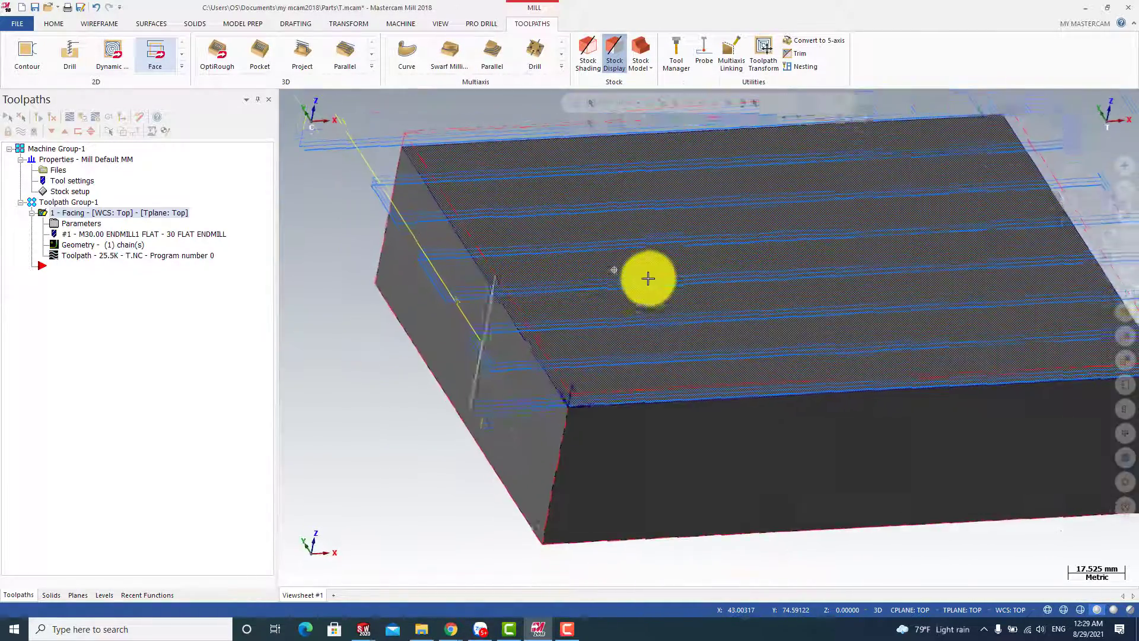
{"action": "scroll", "coordinate": [649, 277], "scroll_direction": "up", "scroll_amount": 3}
{"action": "scroll", "coordinate": [648, 277], "scroll_direction": "down", "scroll_amount": 7}
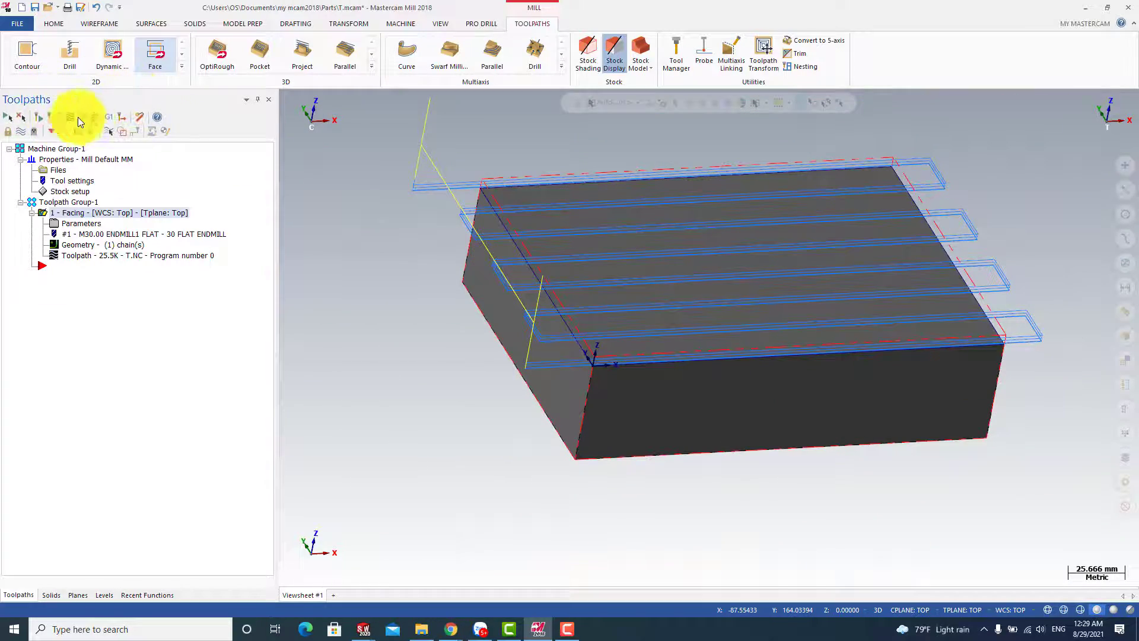
Run a verify simulation of the facing toolpath and examine the remaining stock at the block's top corner
{"action": "left_click", "coordinate": [87, 119]}
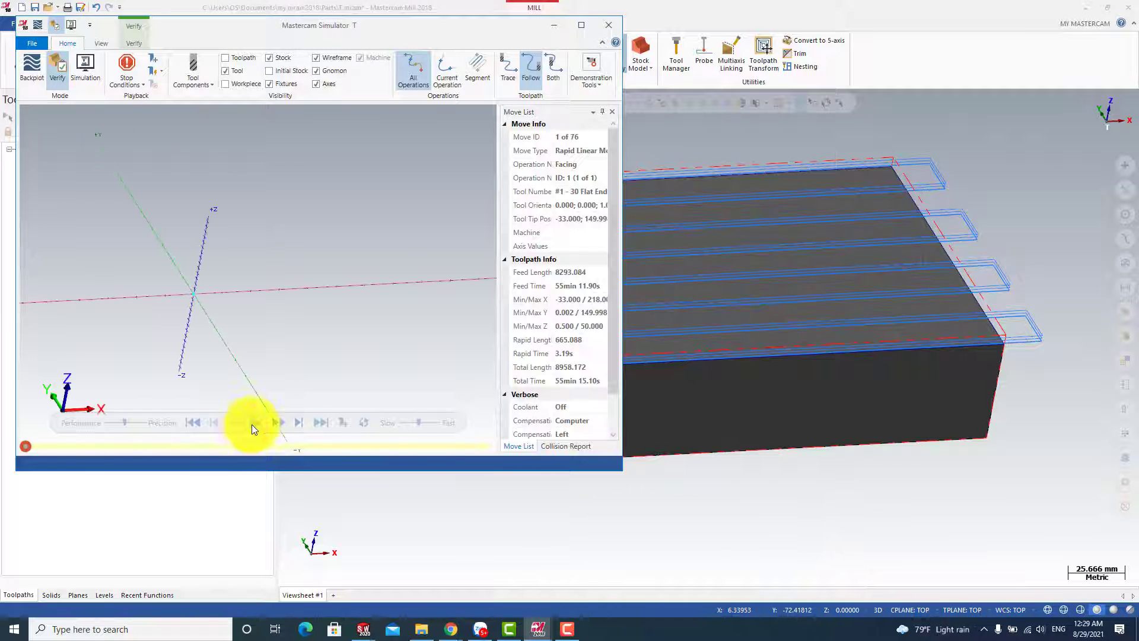
{"action": "left_click", "coordinate": [256, 423]}
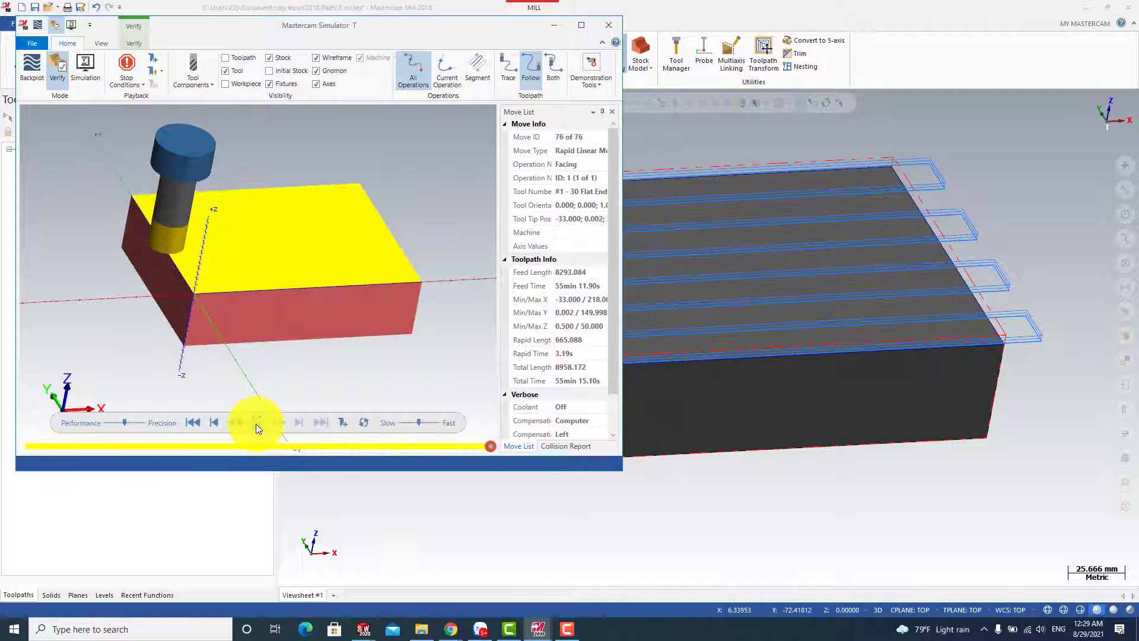
{"action": "scroll", "coordinate": [205, 300], "scroll_direction": "up", "scroll_amount": 4}
{"action": "scroll", "coordinate": [205, 301], "scroll_direction": "down", "scroll_amount": 5}
{"action": "middle_click_drag", "start_coordinate": [205, 300], "coordinate": [61, 300]}
{"action": "scroll", "coordinate": [200, 276], "scroll_direction": "up", "scroll_amount": 6}
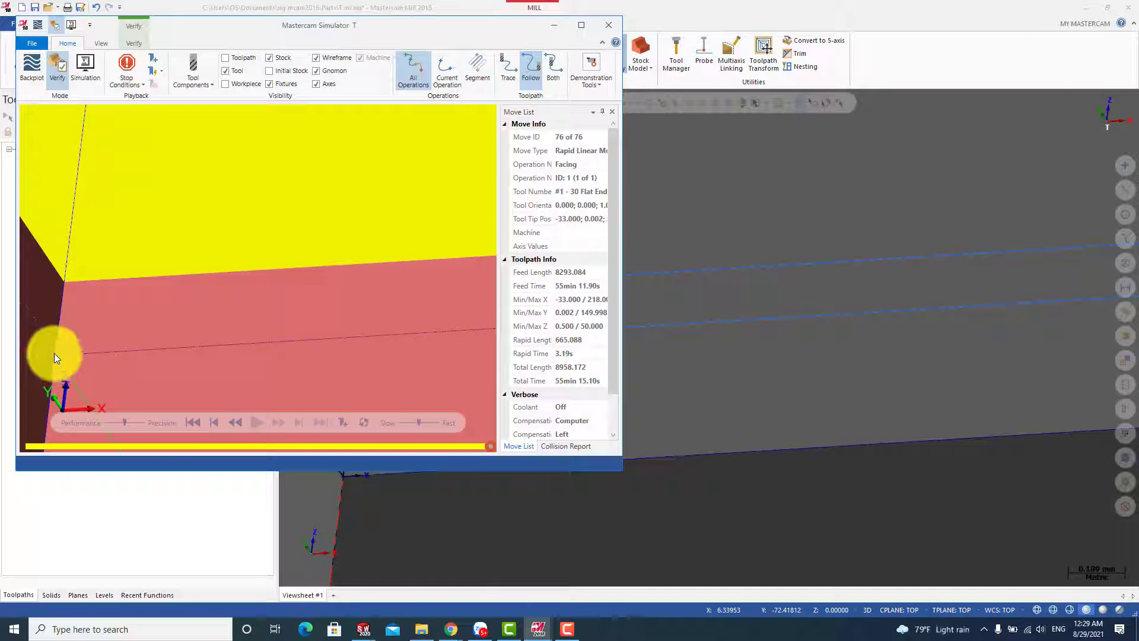
{"action": "left_click", "coordinate": [618, 22]}
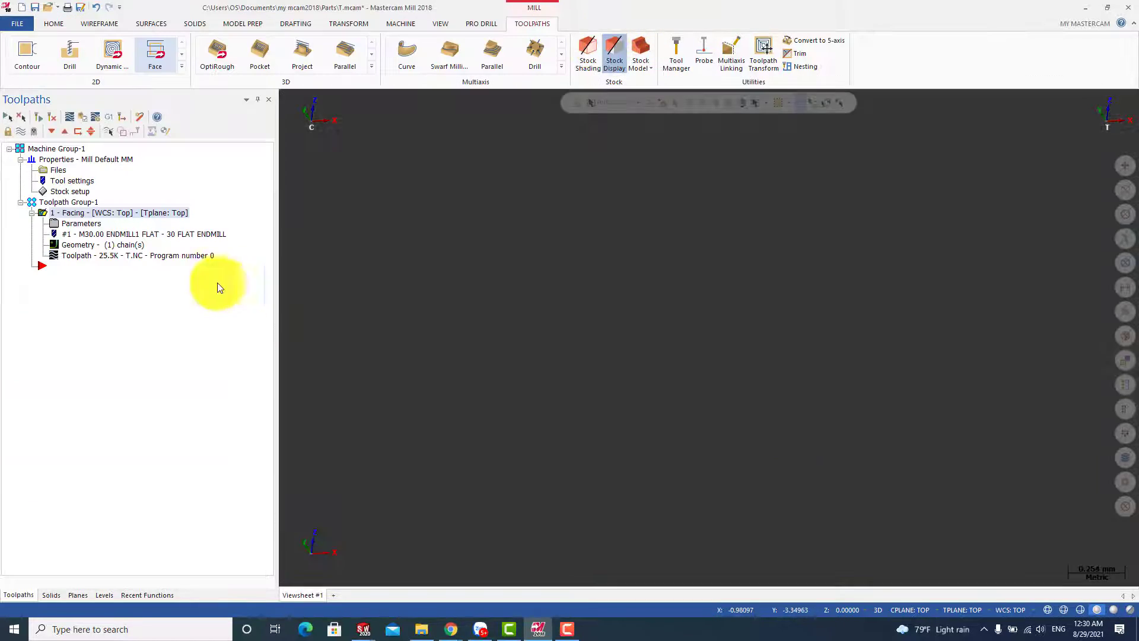
Set the facing operation's stock to leave on floors to 0 mm and regenerate the toolpath
{"action": "left_click", "coordinate": [82, 223]}
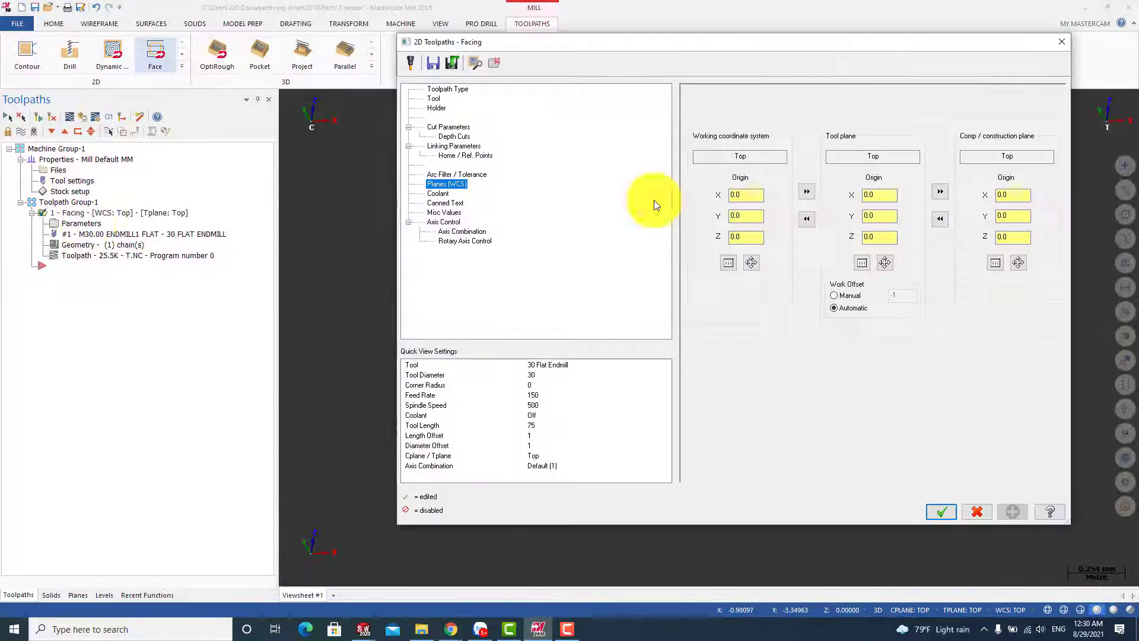
{"action": "left_click", "coordinate": [454, 127]}
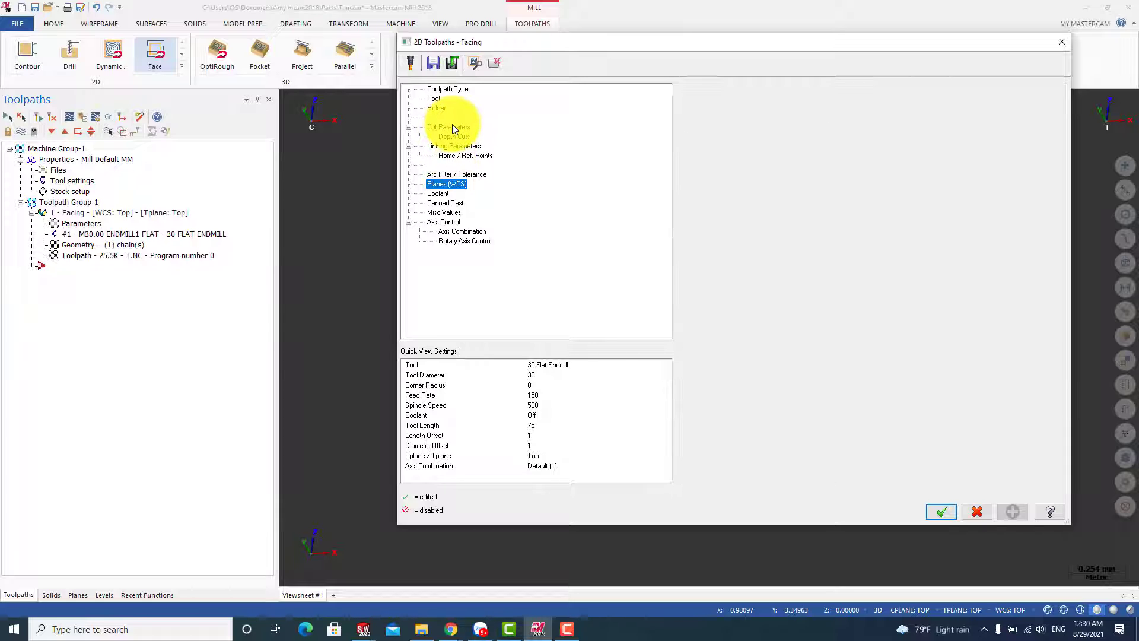
{"action": "double_click", "coordinate": [801, 333]}
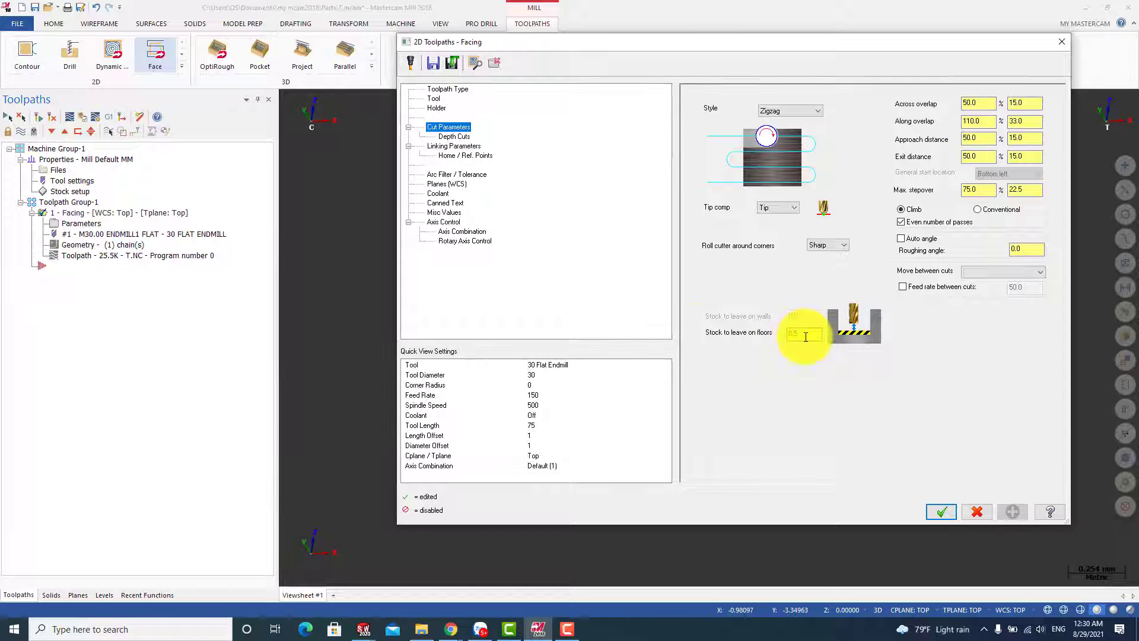
{"action": "type", "text": "0"}
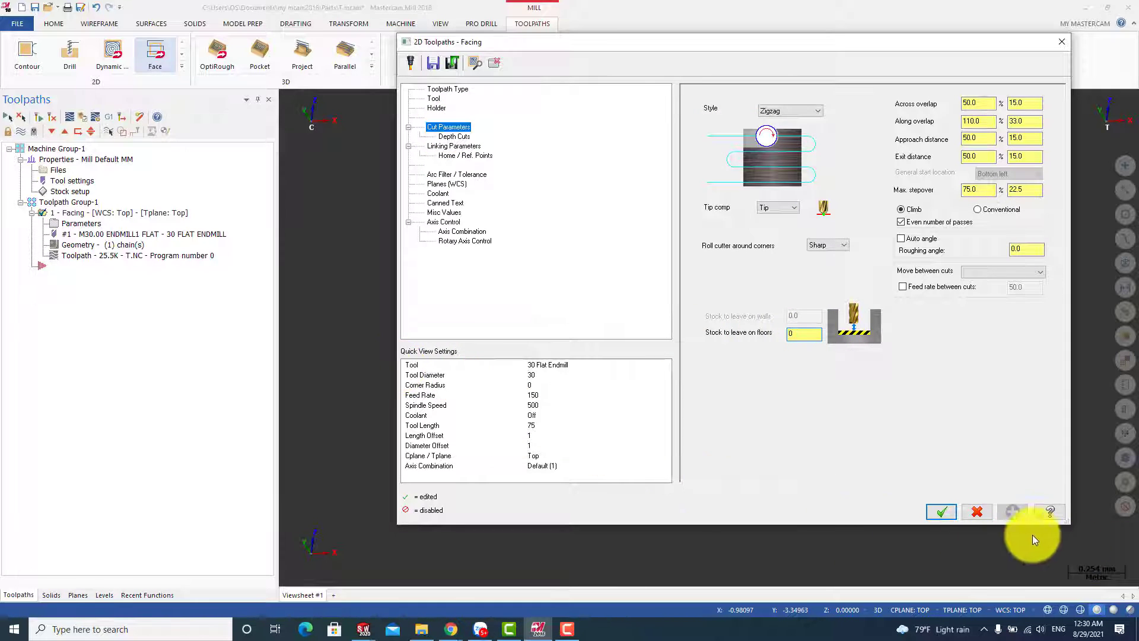
{"action": "left_click", "coordinate": [942, 511]}
{"action": "scroll", "coordinate": [659, 376], "scroll_direction": "down", "scroll_amount": 6}
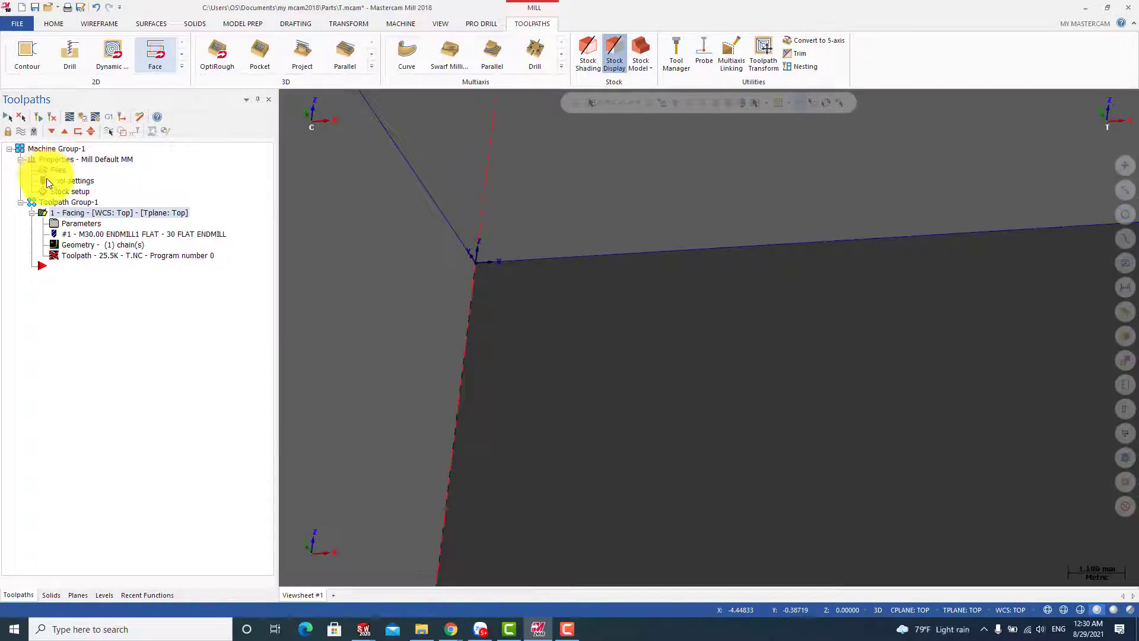
{"action": "left_click", "coordinate": [38, 116]}
Verify the regenerated facing toolpath in the simulator, and examine the finished top face and the toolpath around the block
{"action": "left_click", "coordinate": [80, 115]}
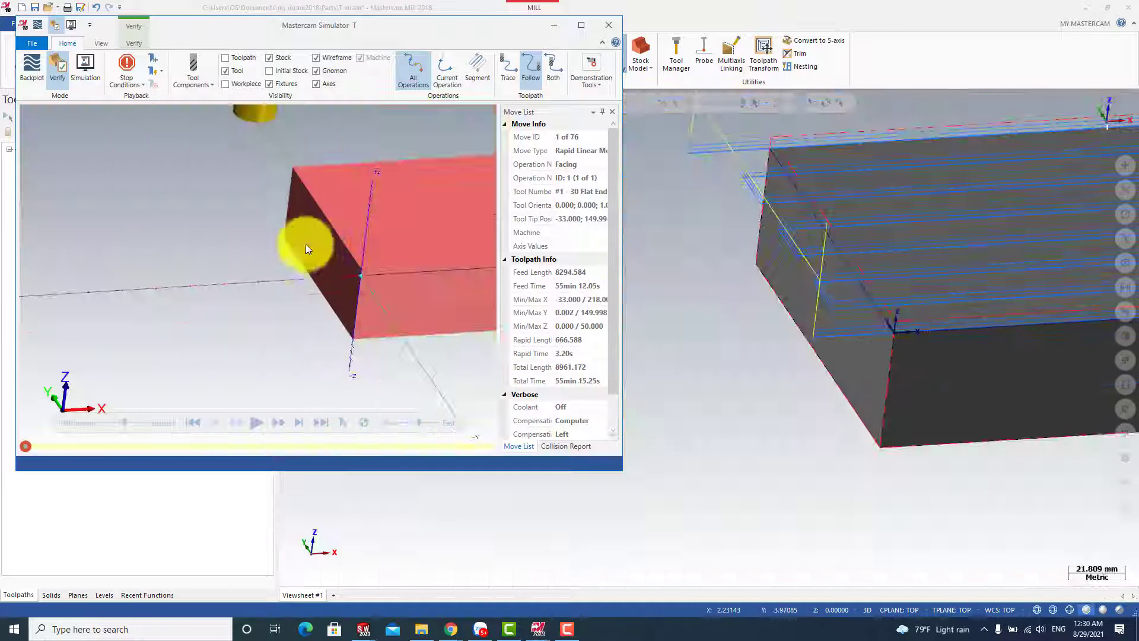
{"action": "left_click", "coordinate": [254, 426]}
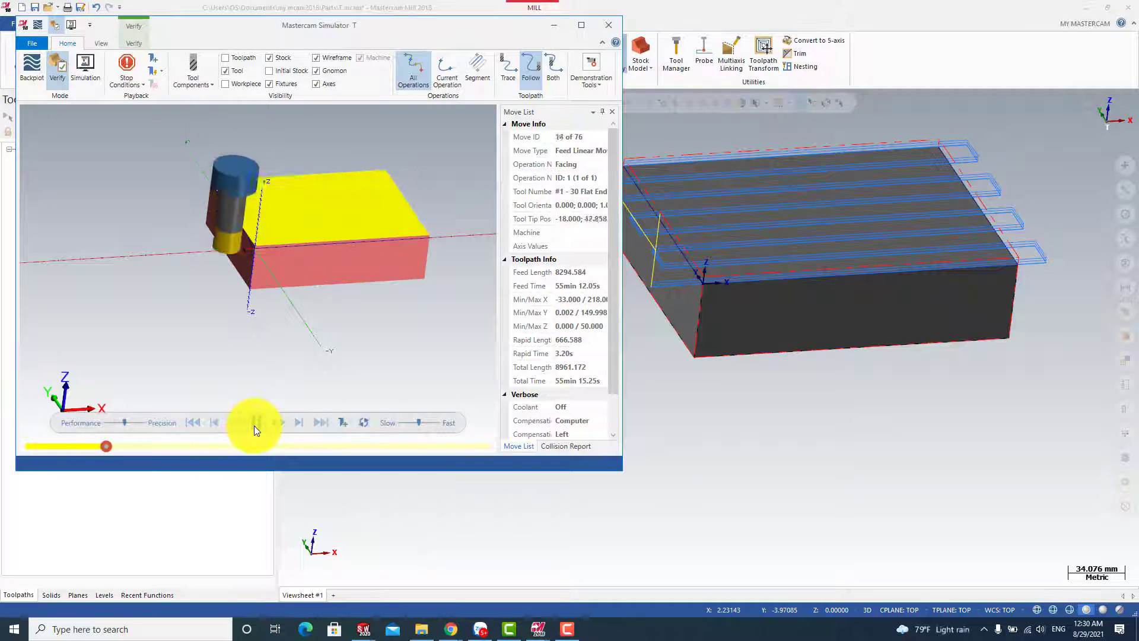
{"action": "scroll", "coordinate": [265, 234], "scroll_direction": "up", "scroll_amount": 2}
{"action": "scroll", "coordinate": [264, 239], "scroll_direction": "up", "scroll_amount": 6}
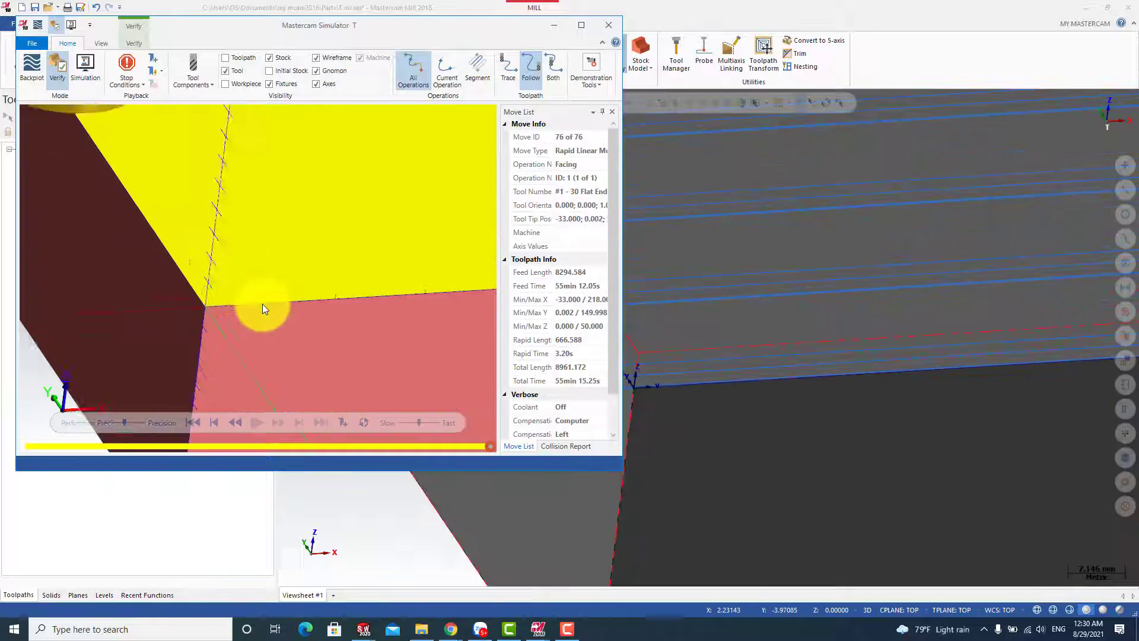
{"action": "middle_click_drag", "start_coordinate": [262, 306], "coordinate": [527, 299]}
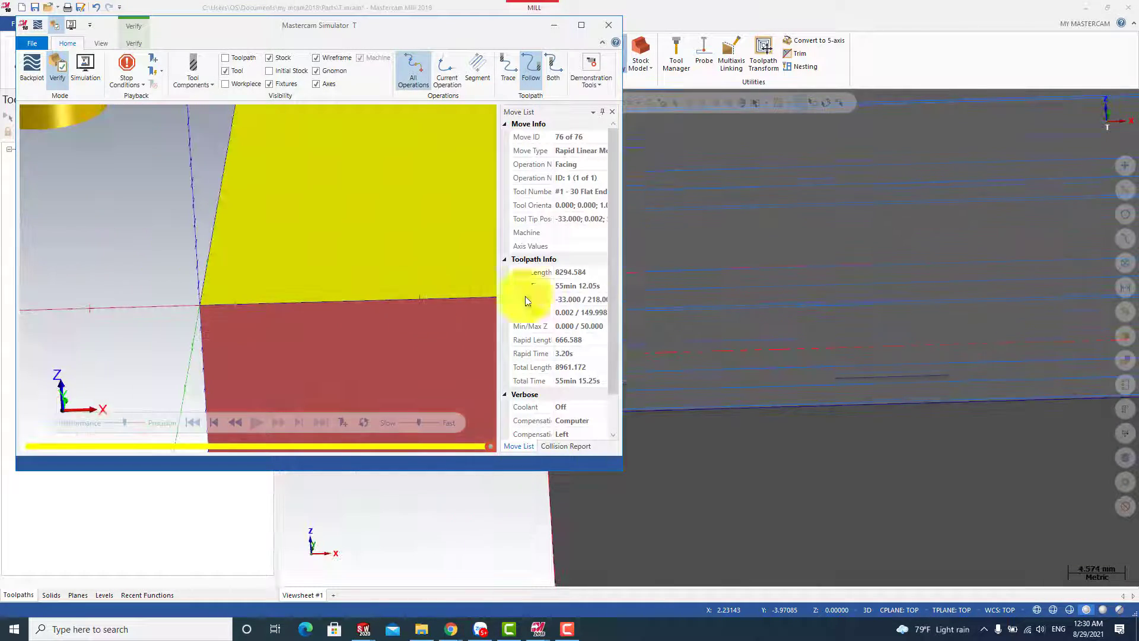
{"action": "left_click", "coordinate": [607, 26]}
{"action": "scroll", "coordinate": [577, 262], "scroll_direction": "down", "scroll_amount": 5}
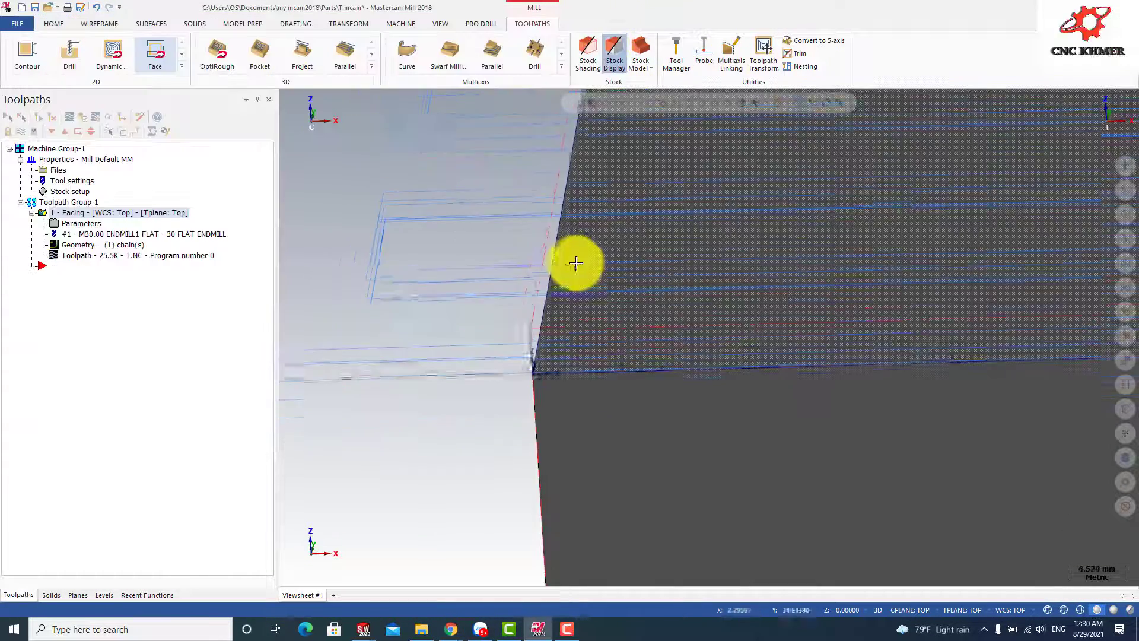
{"action": "scroll", "coordinate": [453, 345], "scroll_direction": "down", "scroll_amount": 5}
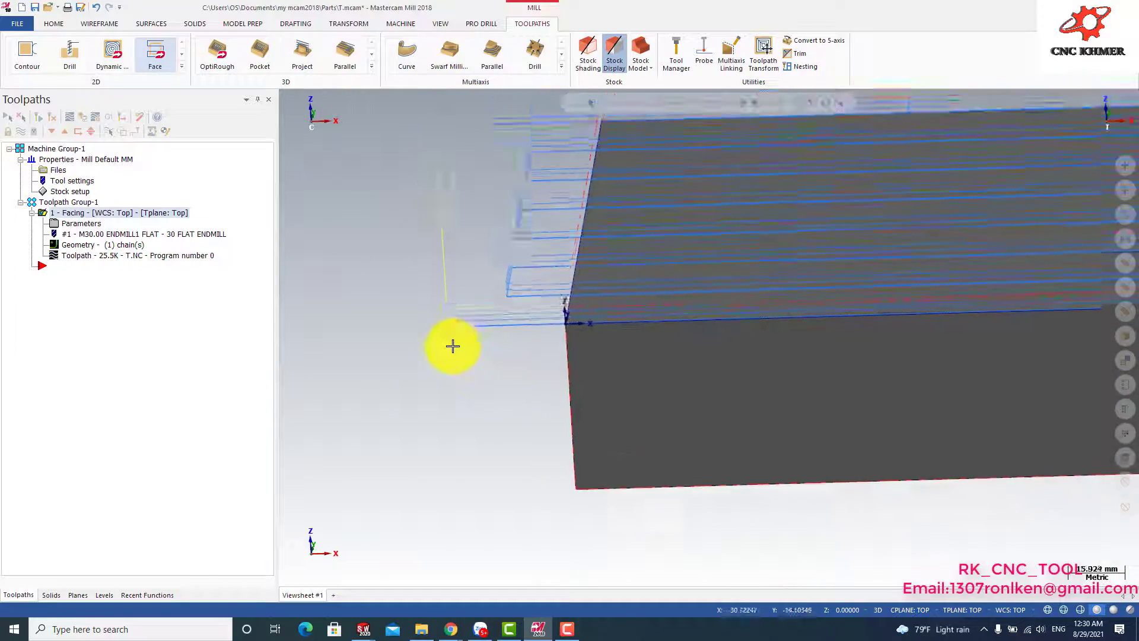
{"action": "middle_click_drag", "start_coordinate": [840, 350], "coordinate": [860, 330]}
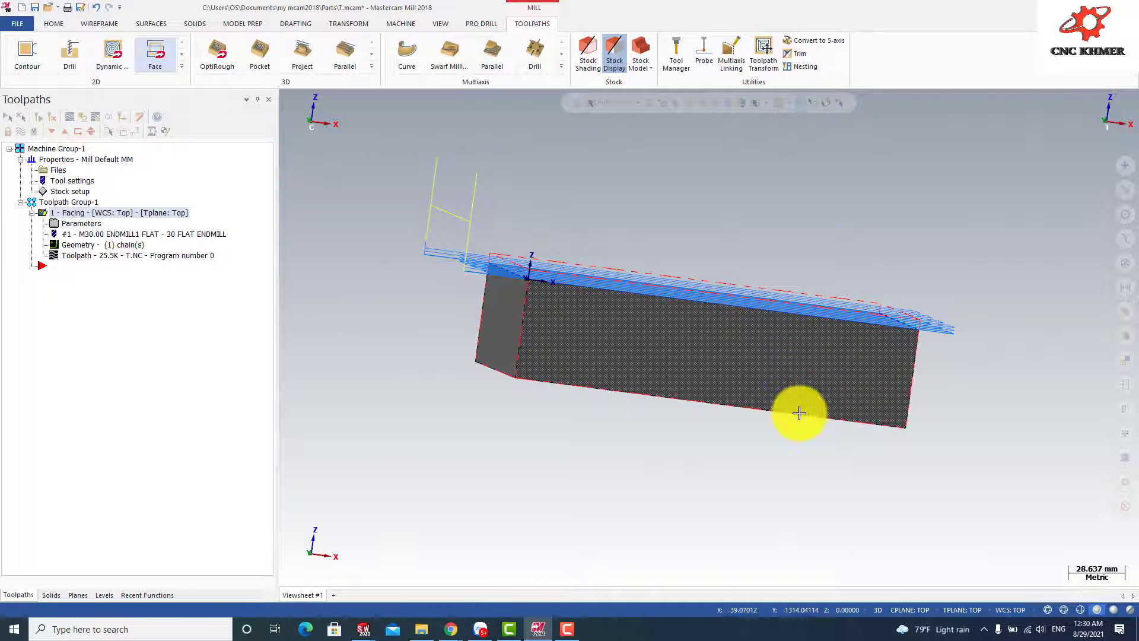